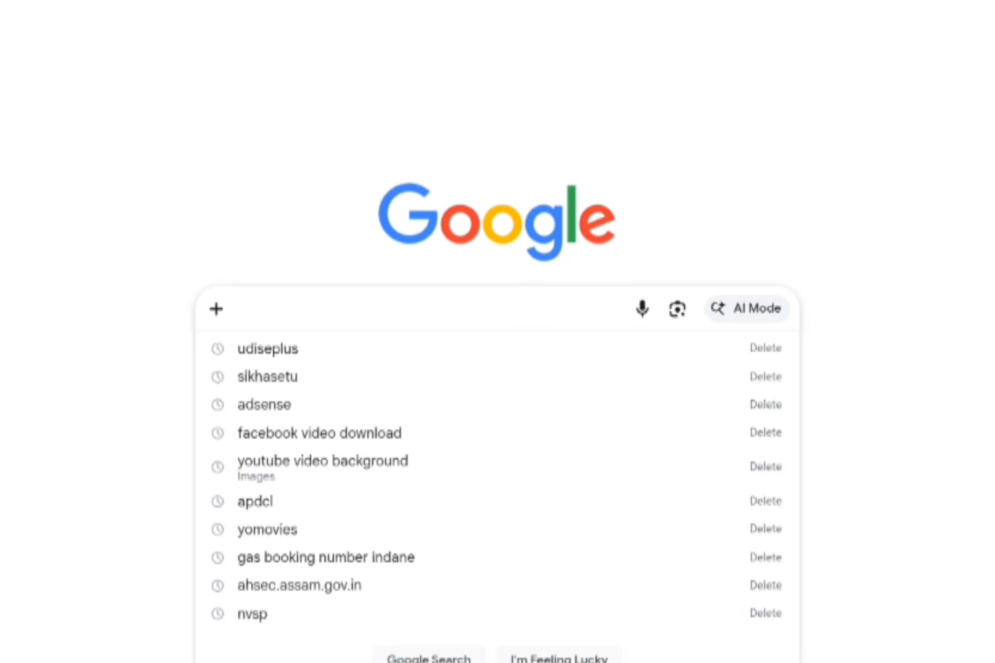
# - Search Google for udiseplus
pyautogui.write('udiseplus')
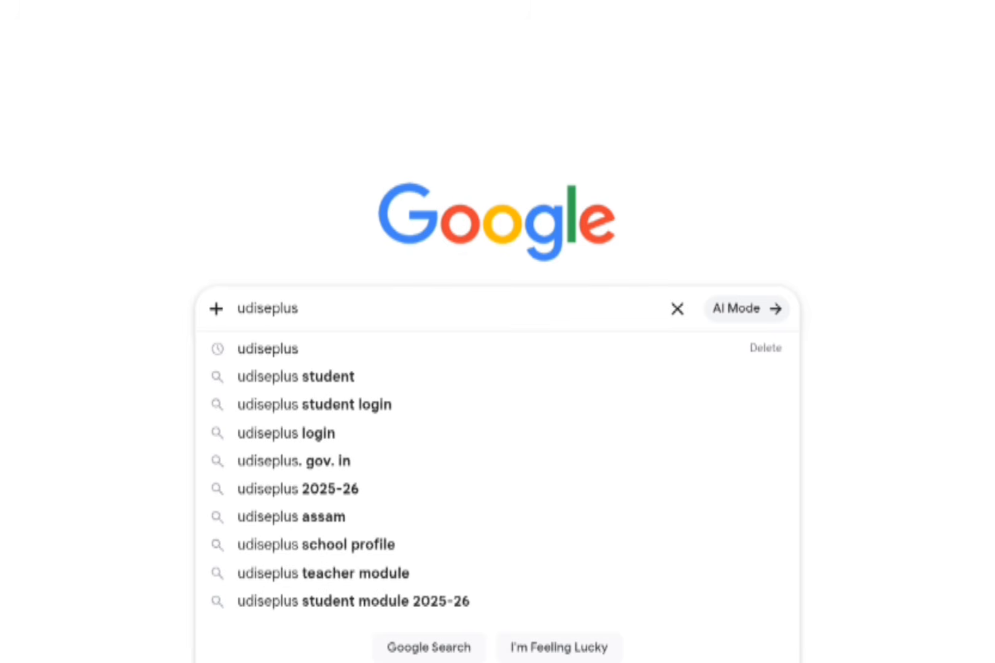
pyautogui.press('Return')
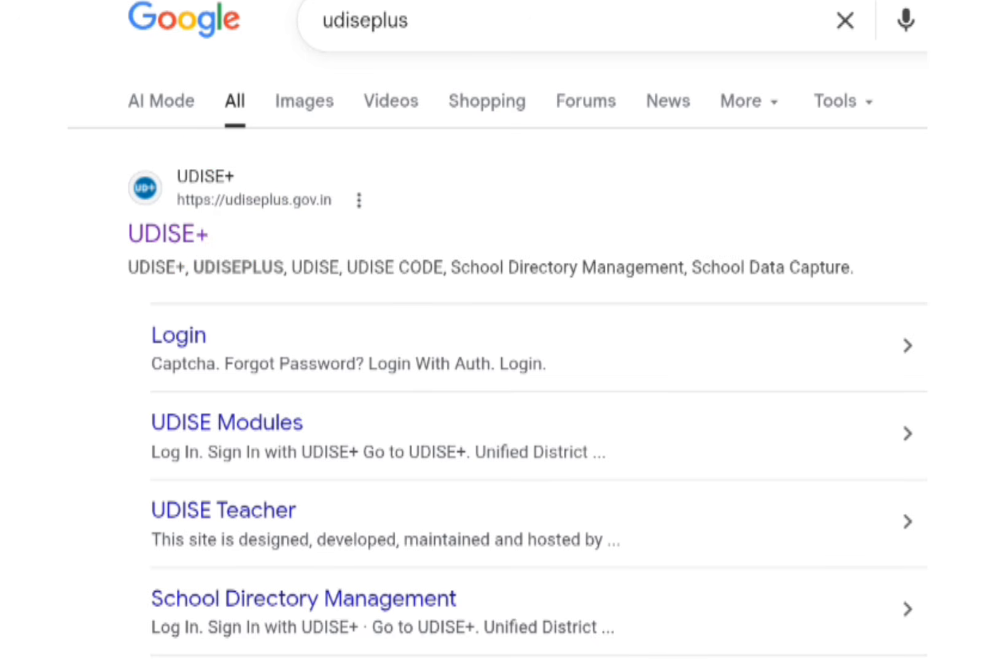
# - Open the official UDISE+ site and go to the Login for All Modules page
pyautogui.click(168, 234)
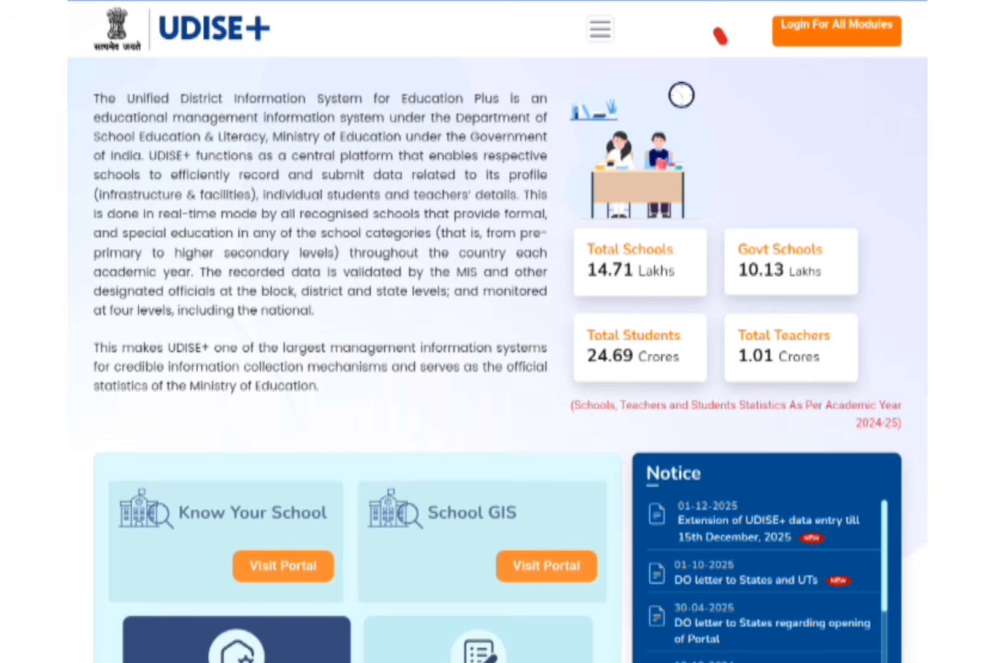
pyautogui.moveTo(720, 37); pyautogui.dragTo(823, 44)
pyautogui.click(836, 31)
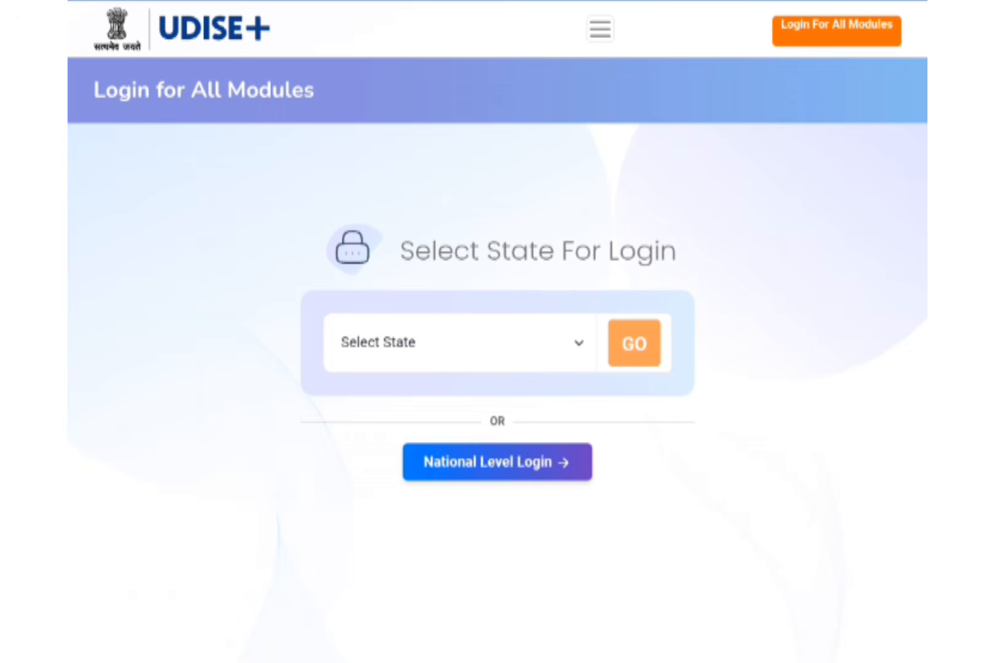
# - Select ASSAM as the login state and open the Students Module login
pyautogui.click(455, 342)
pyautogui.click(246, 440)
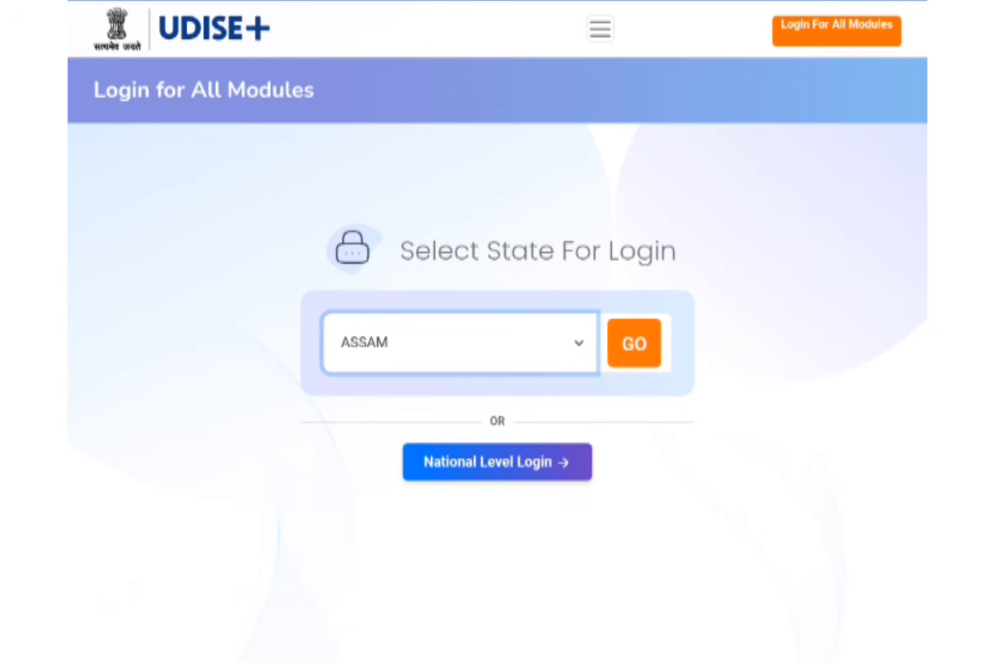
pyautogui.click(634, 343)
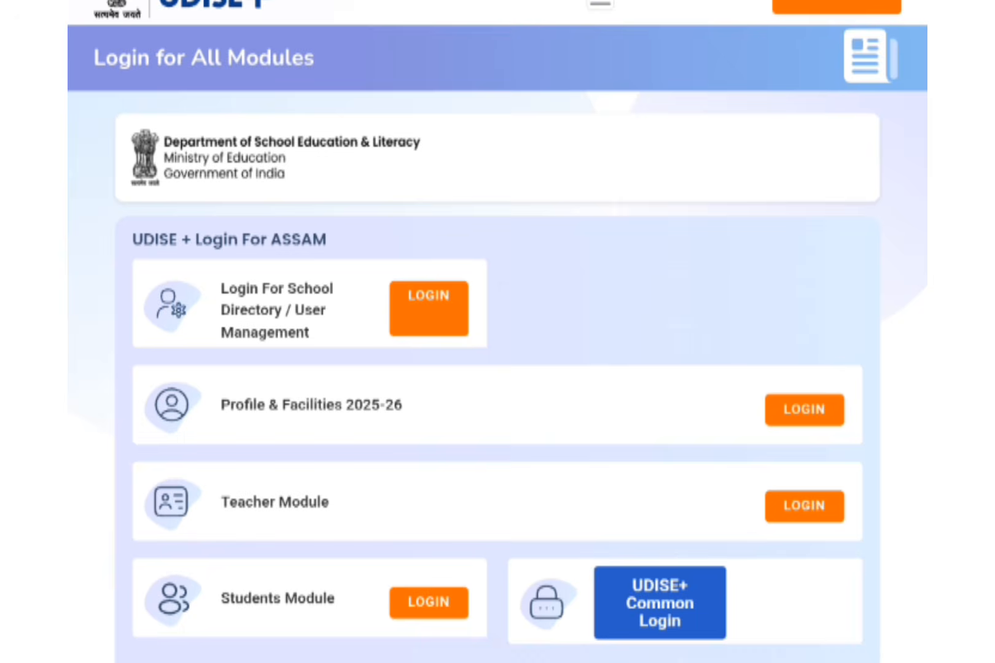
pyautogui.click(429, 603)
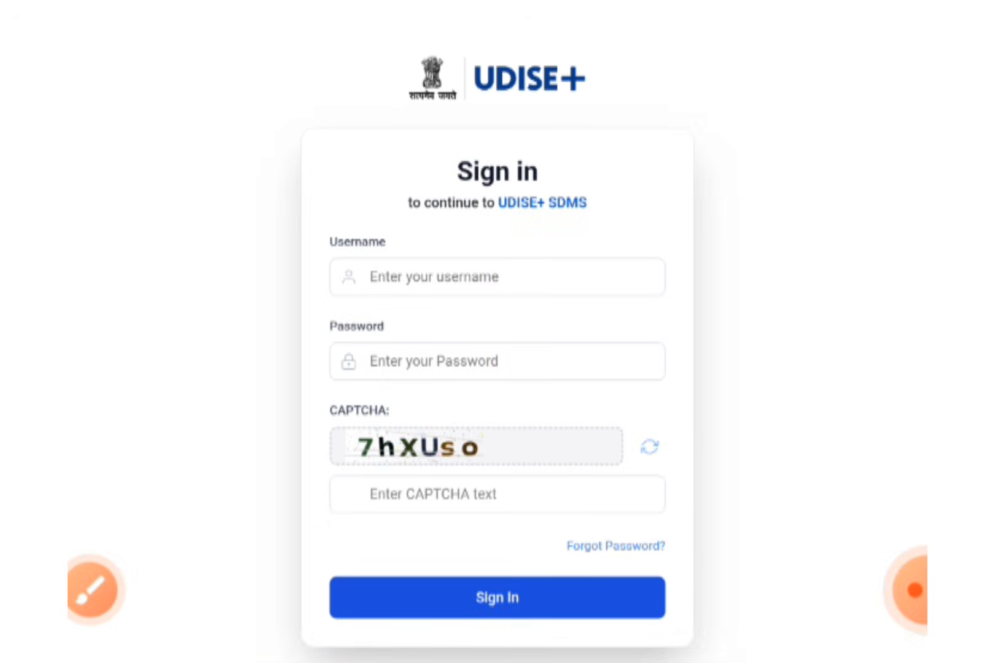
# - Sign in to the Students Module with the school username, password and the CAPTCHA text
pyautogui.click(91, 591)
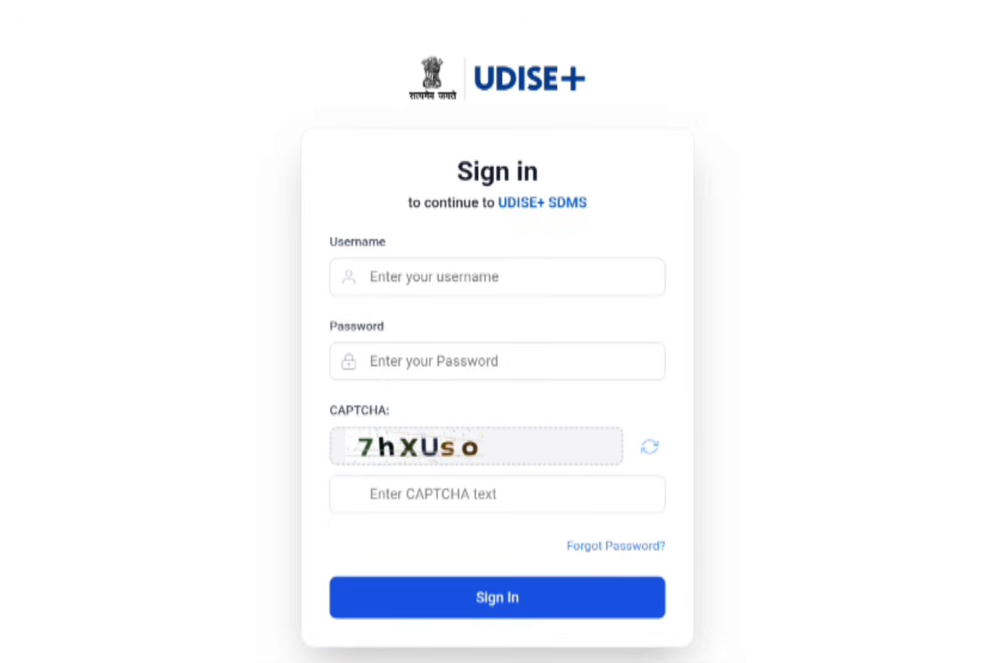
pyautogui.moveTo(504, 290); pyautogui.dragTo(619, 238)
pyautogui.moveTo(531, 355); pyautogui.dragTo(593, 322)
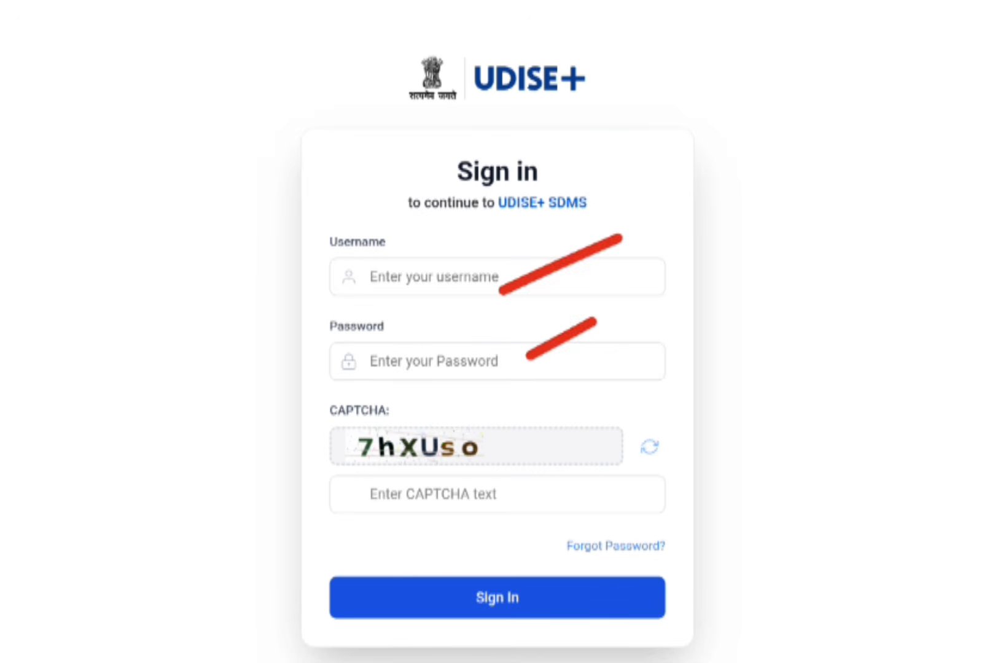
pyautogui.moveTo(465, 498); pyautogui.dragTo(570, 450)
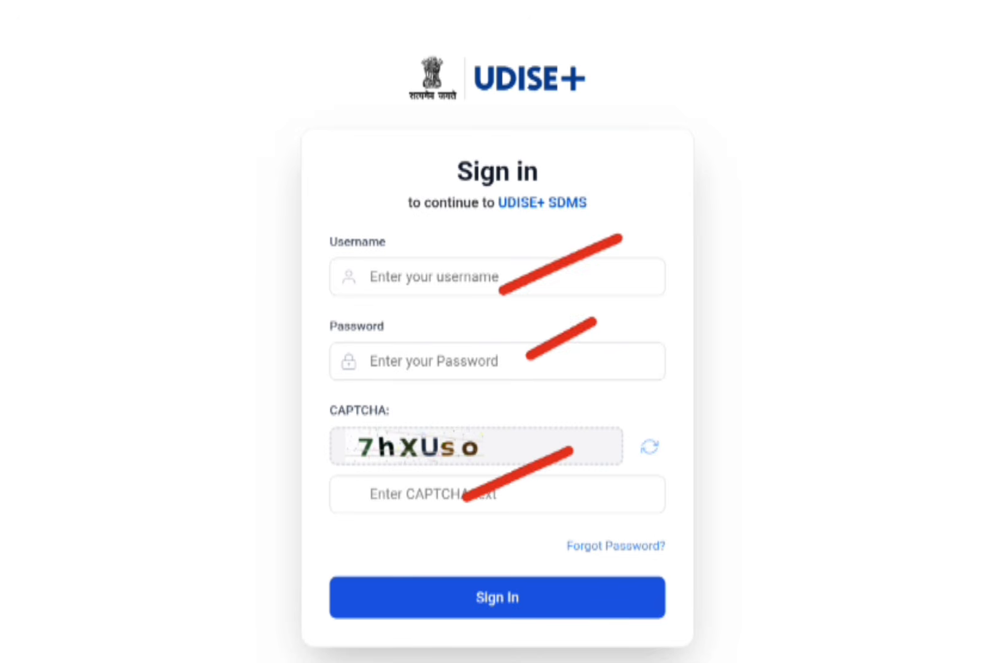
pyautogui.moveTo(590, 596)
pyautogui.mouseDown()
pyautogui.moveTo(430, 626)
pyautogui.moveTo(572, 556)
pyautogui.moveTo(555, 546)
pyautogui.mouseUp()
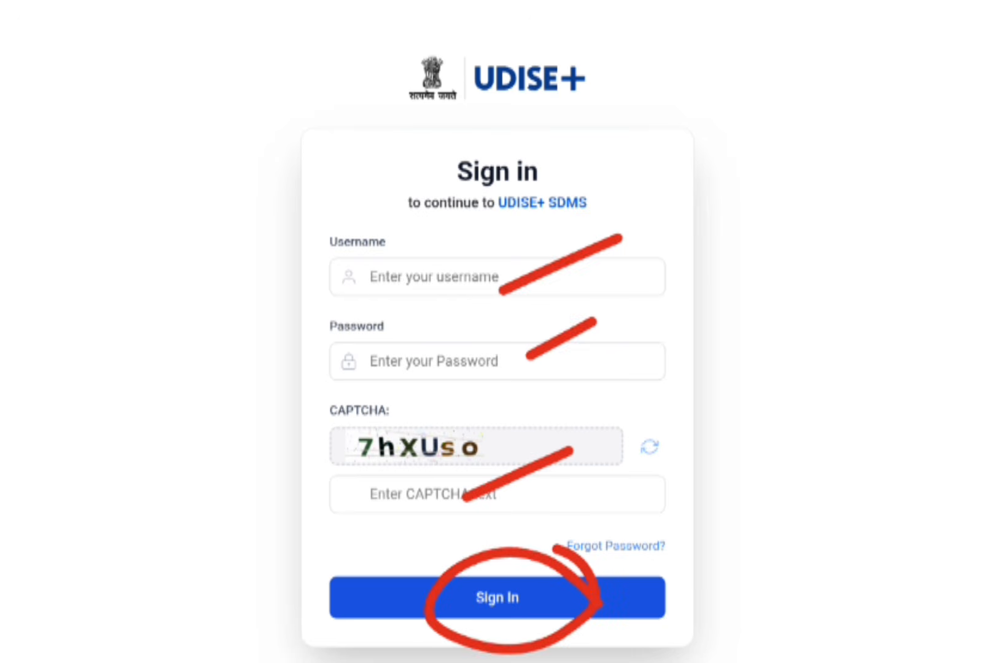
pyautogui.press('Escape')
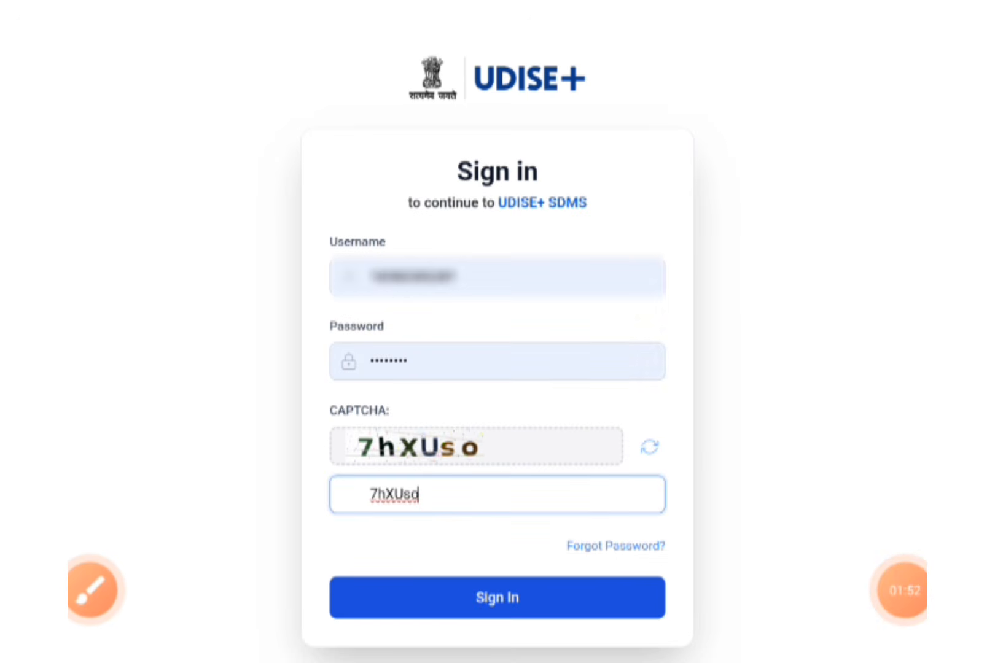
pyautogui.click(498, 597)
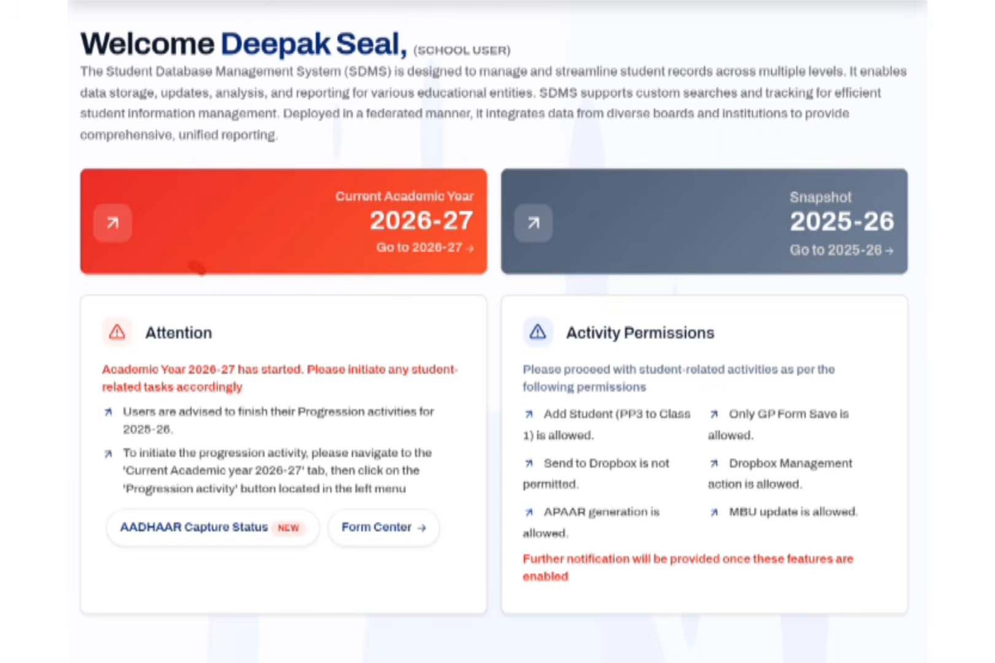
# - Go to the current academic year 2026-27 and close the school transition notice
pyautogui.moveTo(195, 266); pyautogui.dragTo(341, 195)
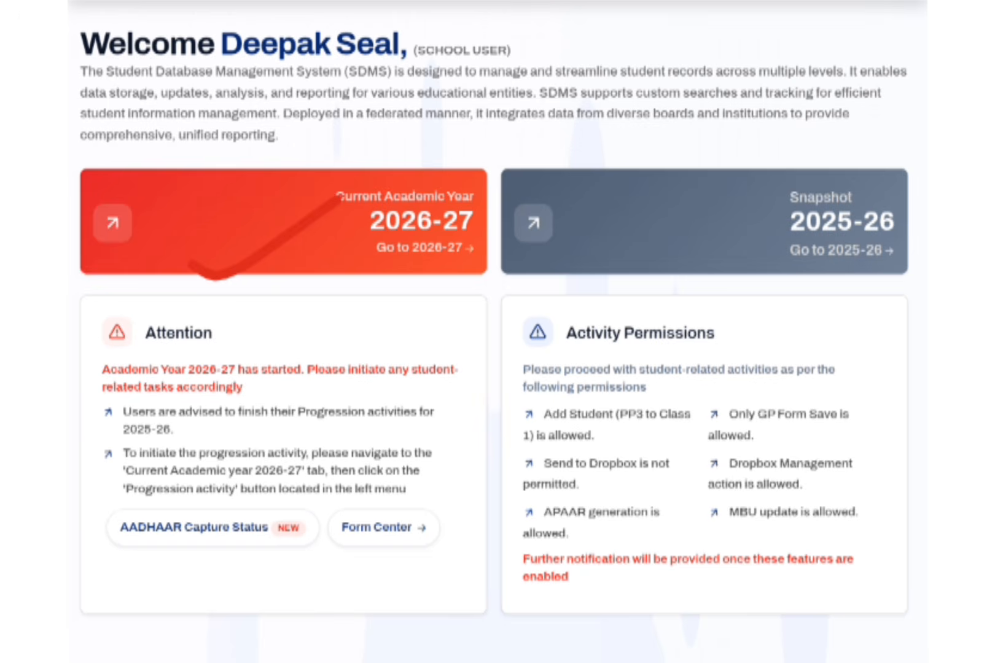
pyautogui.moveTo(637, 244)
pyautogui.mouseDown()
pyautogui.moveTo(646, 253)
pyautogui.moveTo(826, 148)
pyautogui.mouseUp()
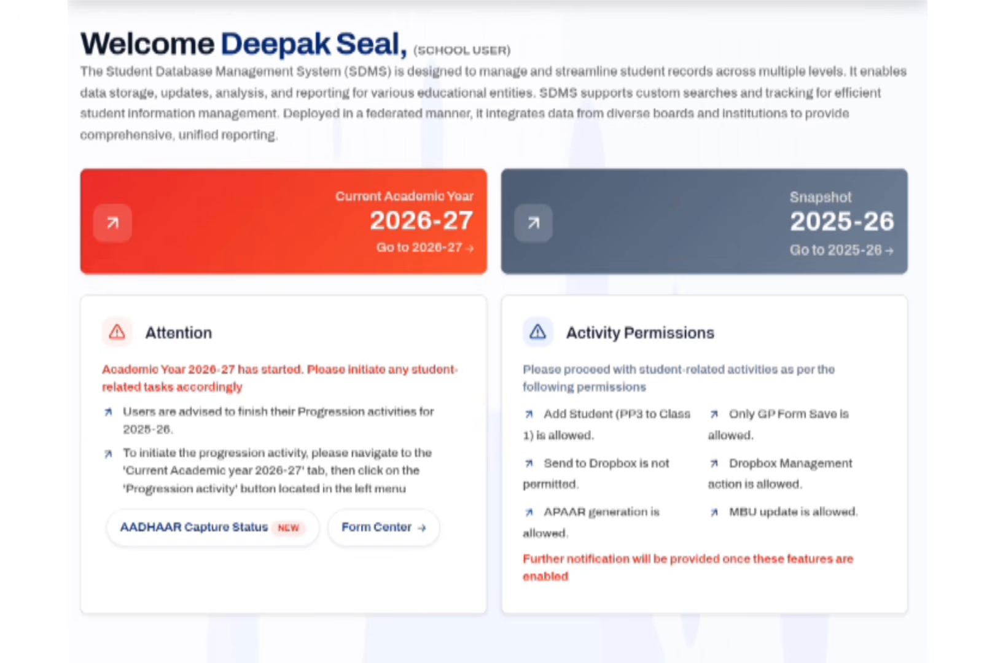
pyautogui.moveTo(210, 279)
pyautogui.mouseDown()
pyautogui.moveTo(227, 285)
pyautogui.moveTo(451, 97)
pyautogui.mouseUp()
pyautogui.click(424, 248)
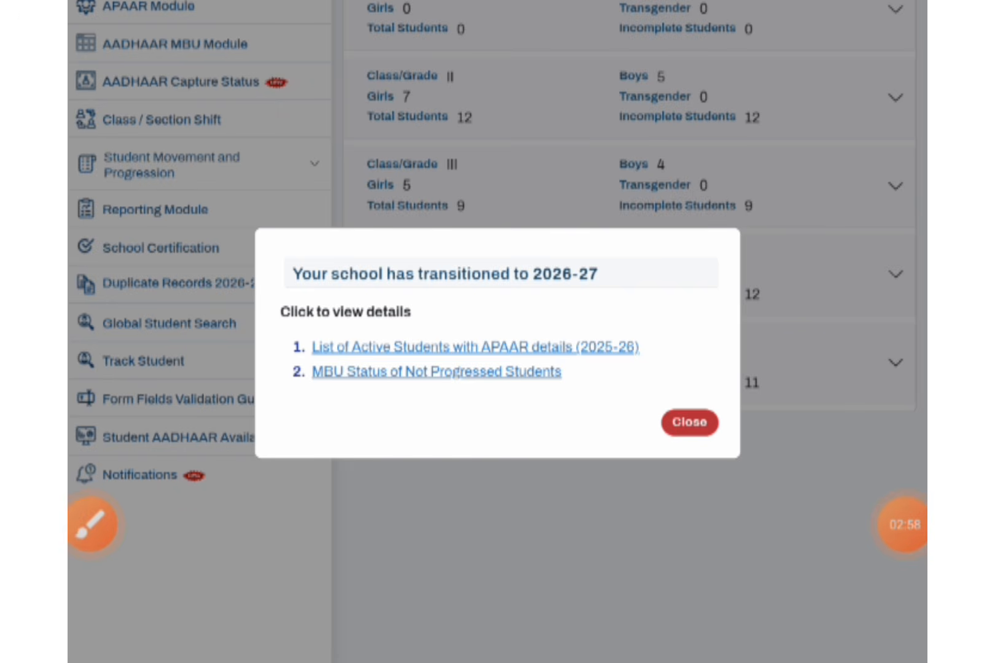
pyautogui.moveTo(755, 399)
pyautogui.mouseDown()
pyautogui.moveTo(676, 381)
pyautogui.moveTo(666, 387)
pyautogui.mouseUp()
pyautogui.click(689, 423)
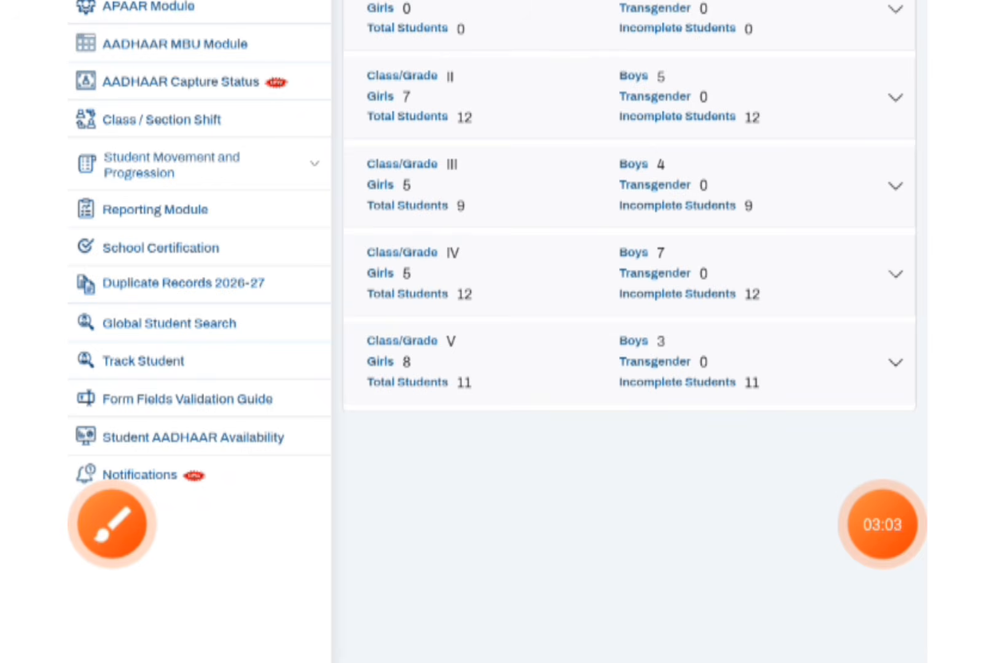
# - Expand Class I and open the Add Student form for section A
pyautogui.click(689, 613)
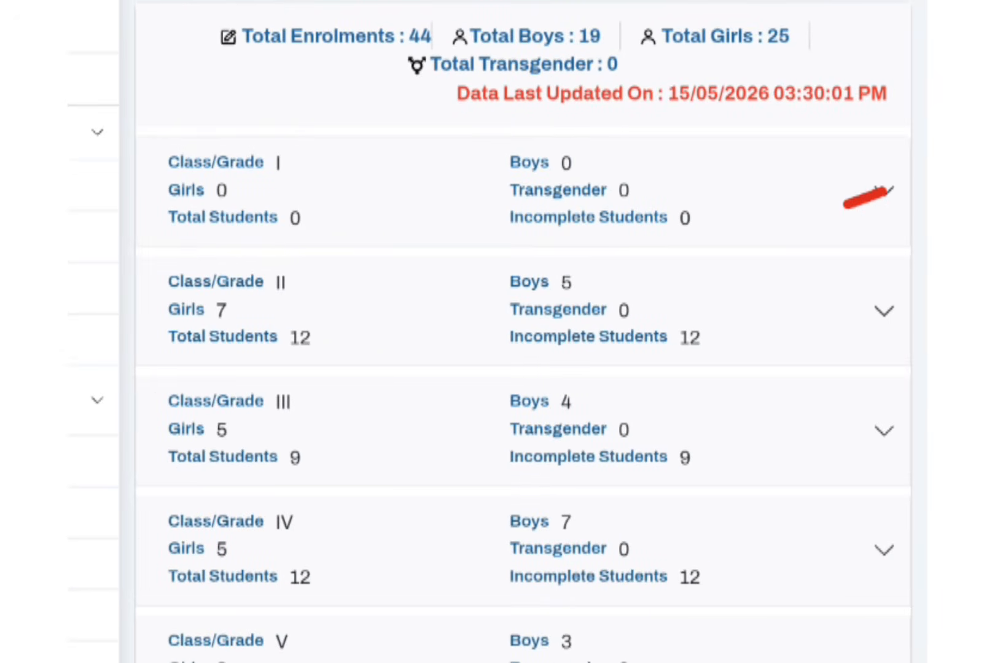
pyautogui.click(884, 191)
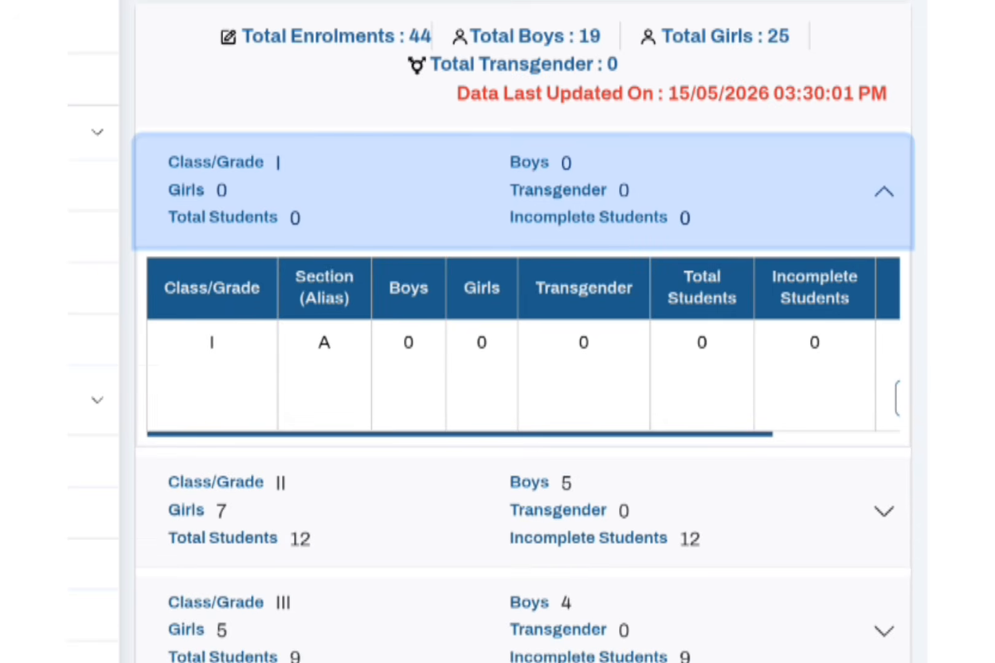
pyautogui.hscroll(5, 522, 344)
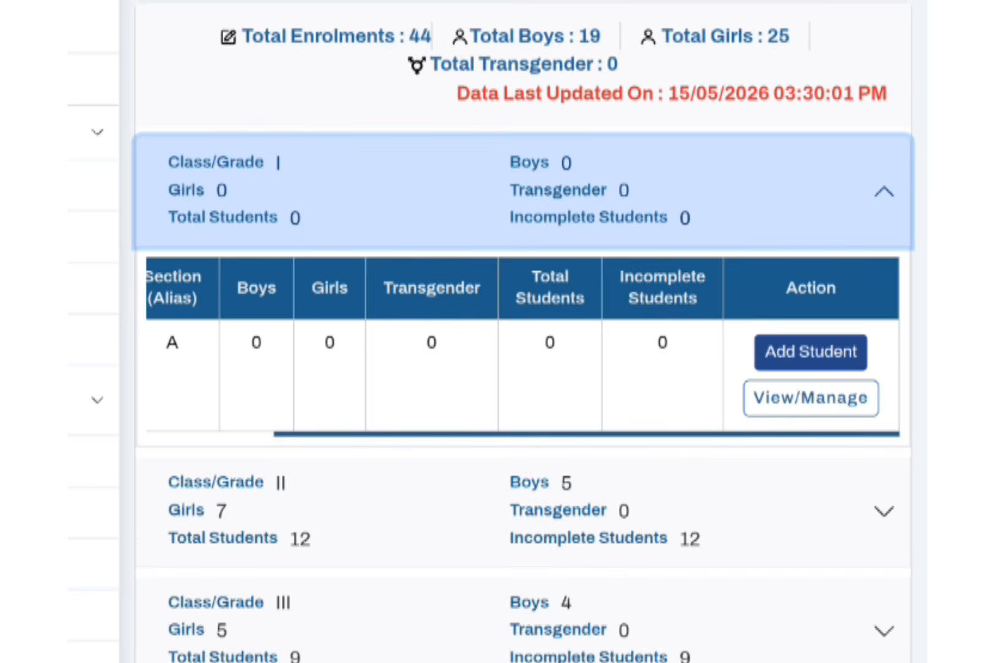
pyautogui.click(811, 352)
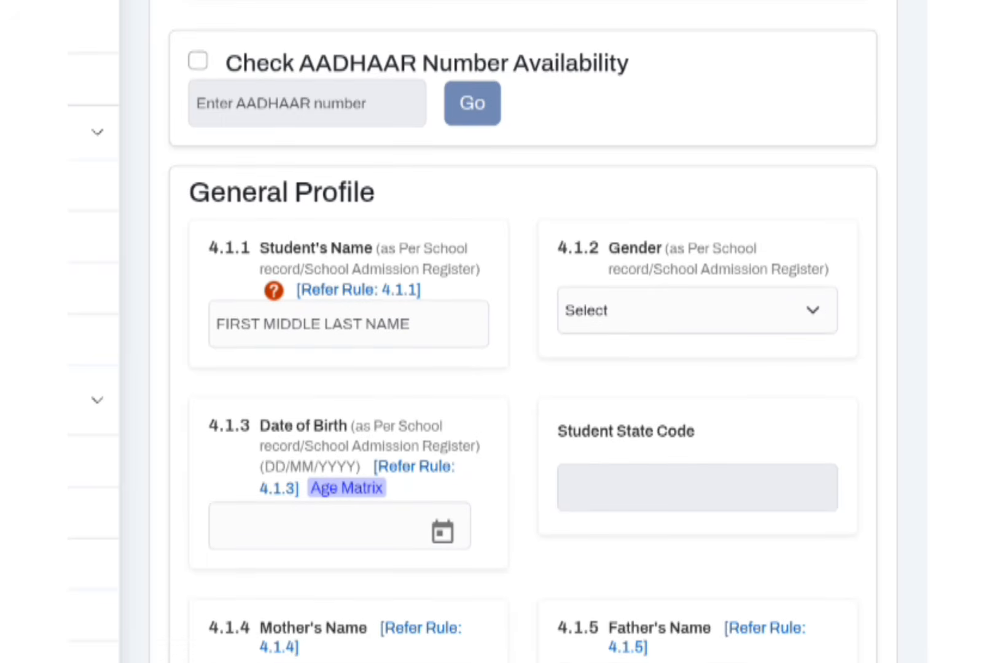
# - Check AADHAAR number availability by entering the student's AADHAAR number and acknowledge the result
pyautogui.moveTo(353, 217); pyautogui.dragTo(431, 189)
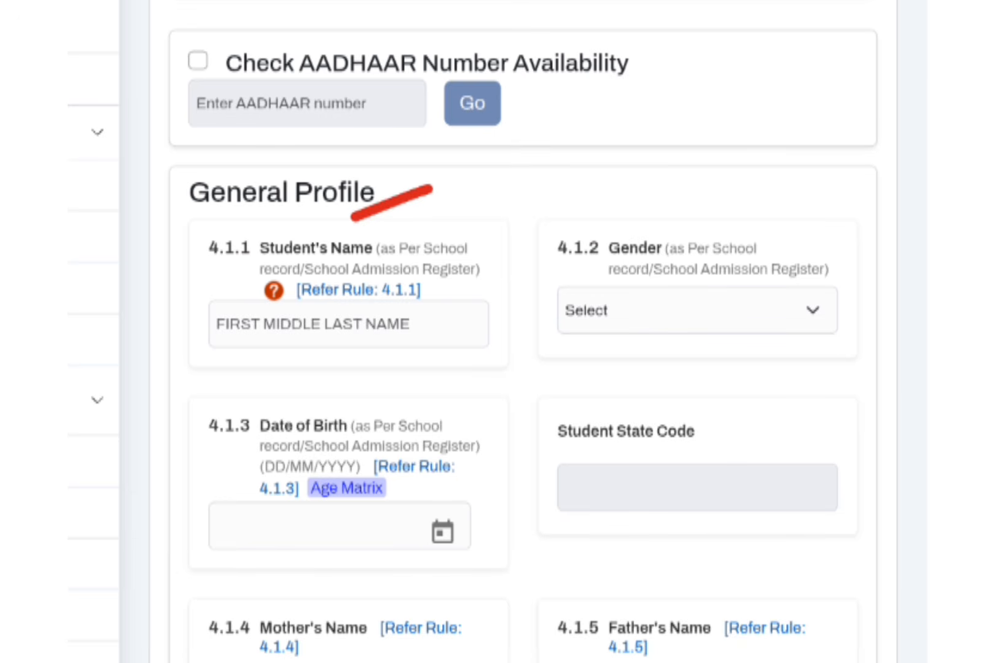
pyautogui.moveTo(165, 70); pyautogui.dragTo(253, 30)
pyautogui.moveTo(171, 64); pyautogui.dragTo(192, 54)
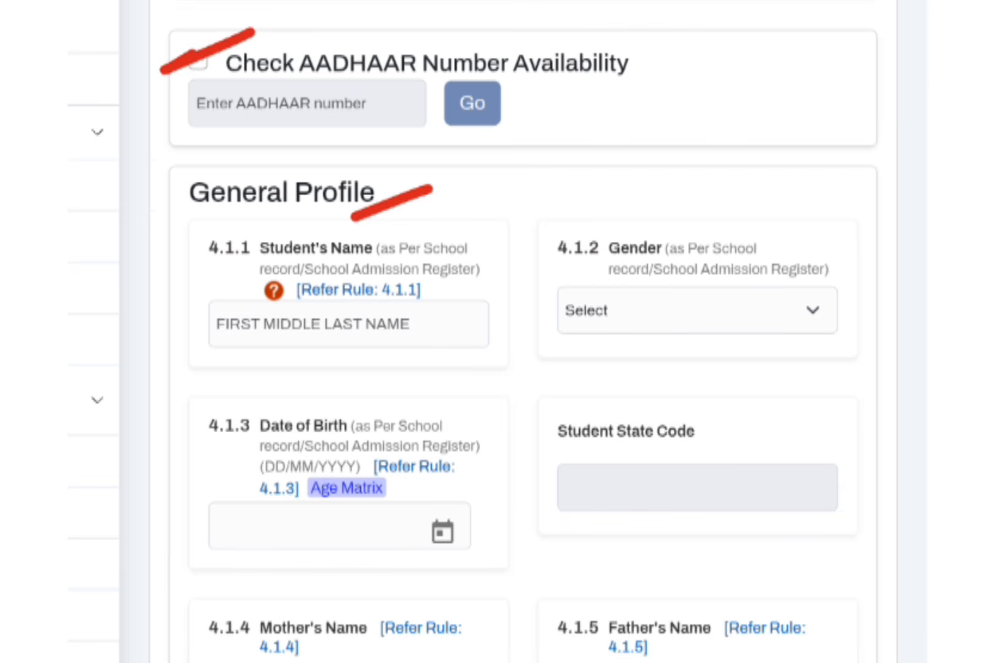
pyautogui.moveTo(298, 130); pyautogui.dragTo(402, 77)
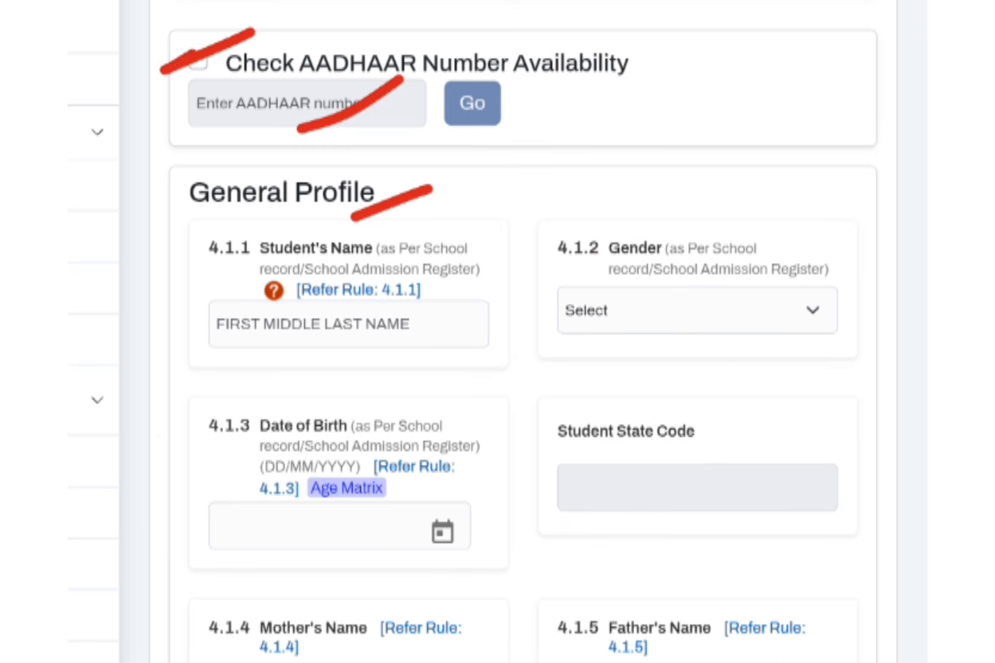
pyautogui.press('e')
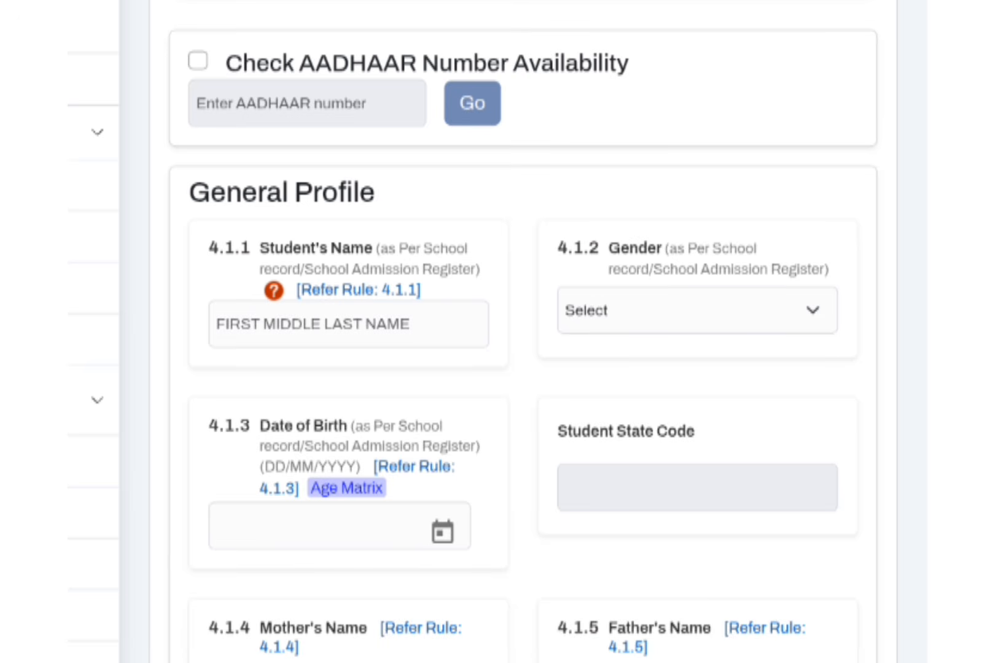
pyautogui.click(197, 61)
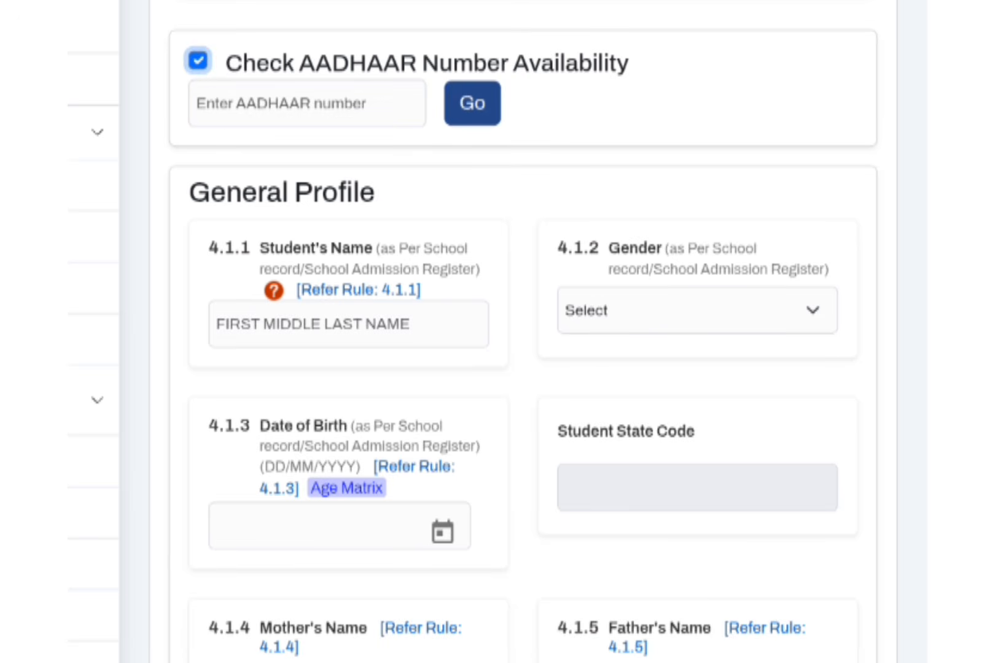
pyautogui.click(307, 103)
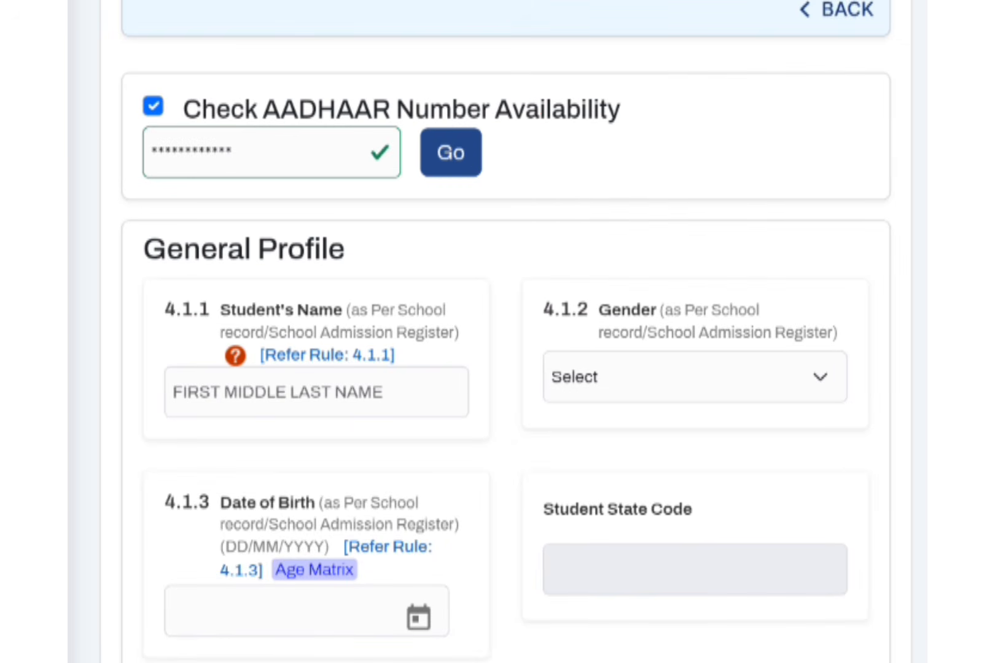
pyautogui.click(451, 153)
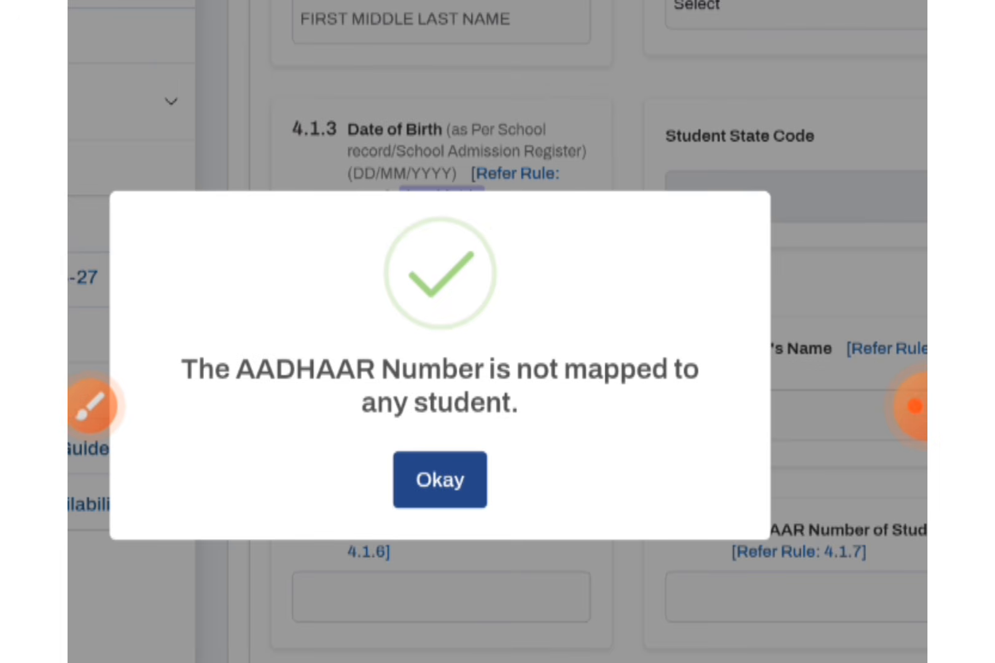
pyautogui.click(440, 479)
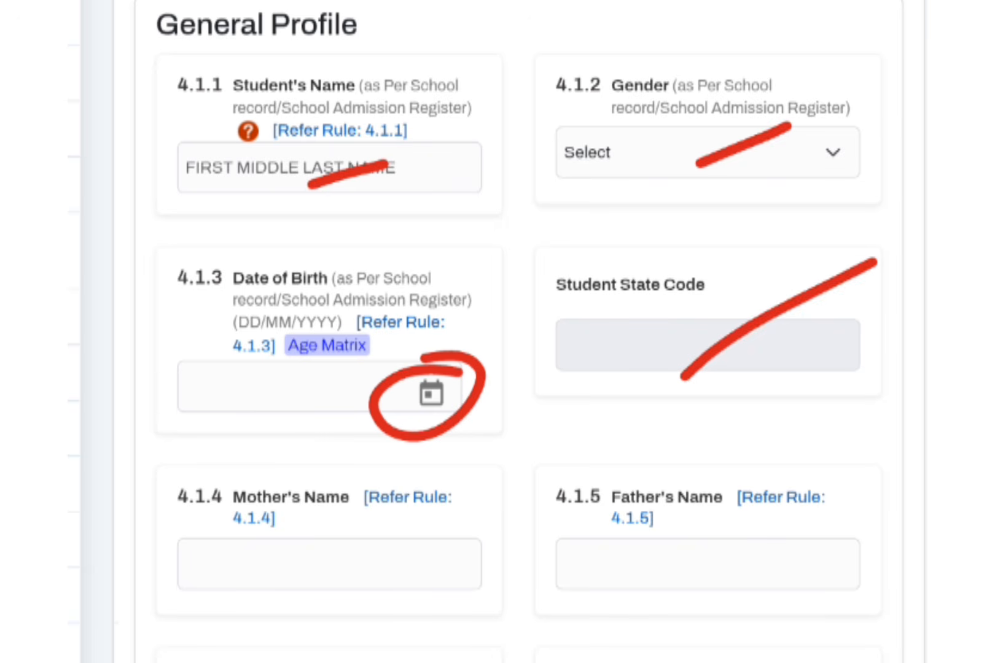
# - Review the General Profile fields of the student form, from name through admission date and CWSN
pyautogui.moveTo(309, 578); pyautogui.dragTo(406, 532)
pyautogui.moveTo(684, 567); pyautogui.dragTo(762, 535)
pyautogui.scroll(-3, 519, 368)
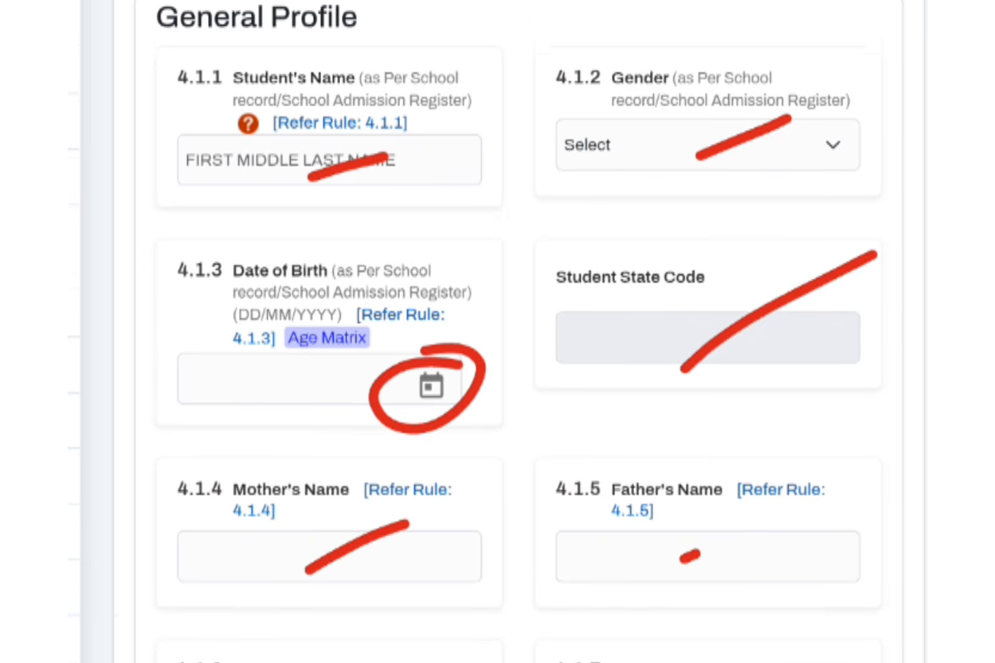
pyautogui.moveTo(346, 645); pyautogui.dragTo(359, 639)
pyautogui.moveTo(359, 596); pyautogui.dragTo(462, 552)
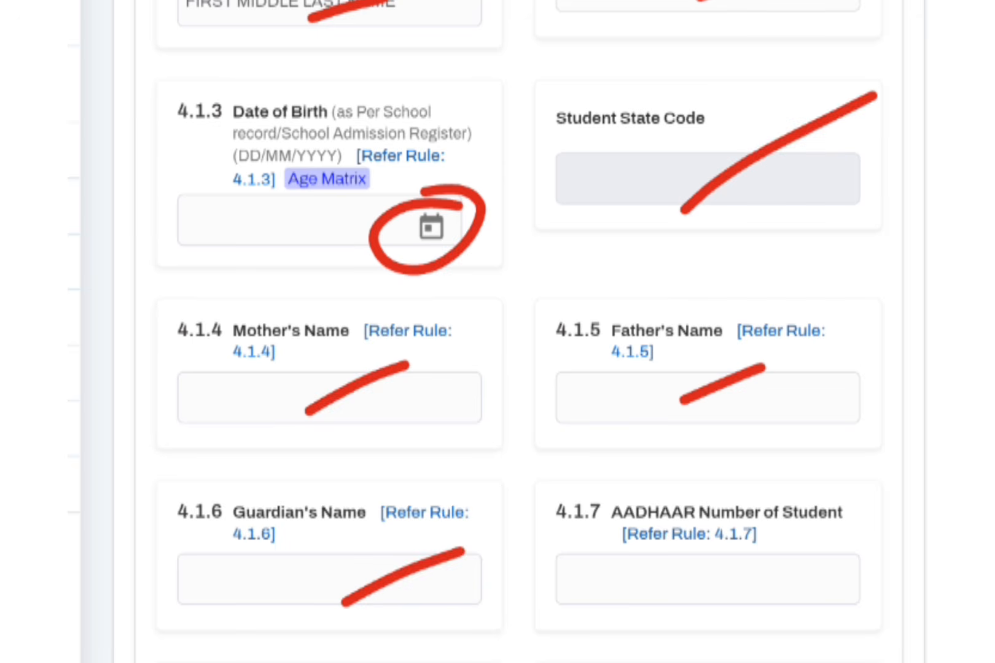
pyautogui.moveTo(698, 595); pyautogui.dragTo(769, 568)
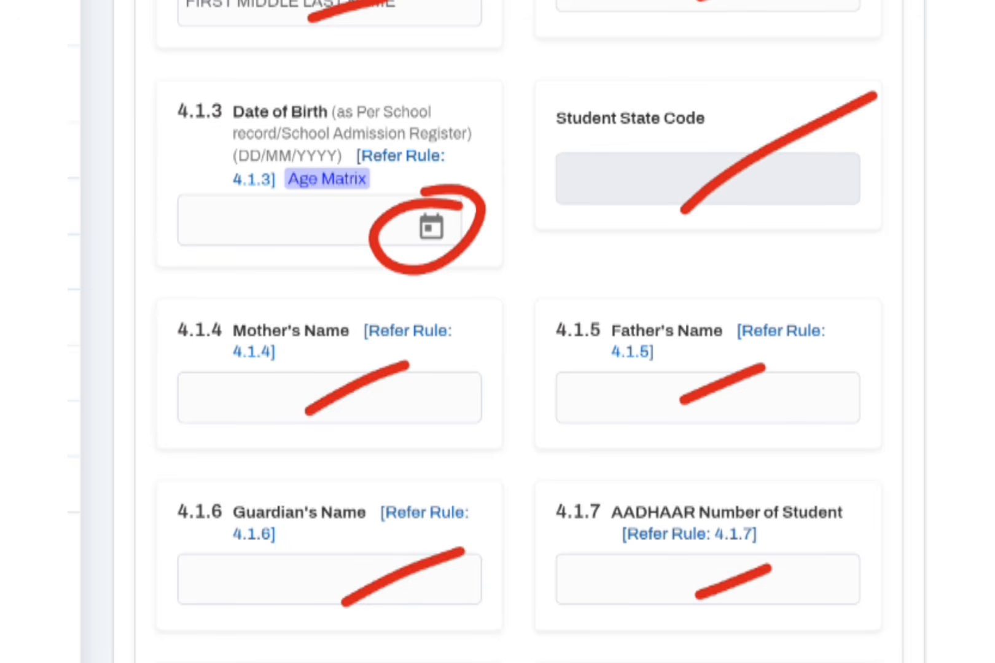
pyautogui.scroll(-10, 498, 332)
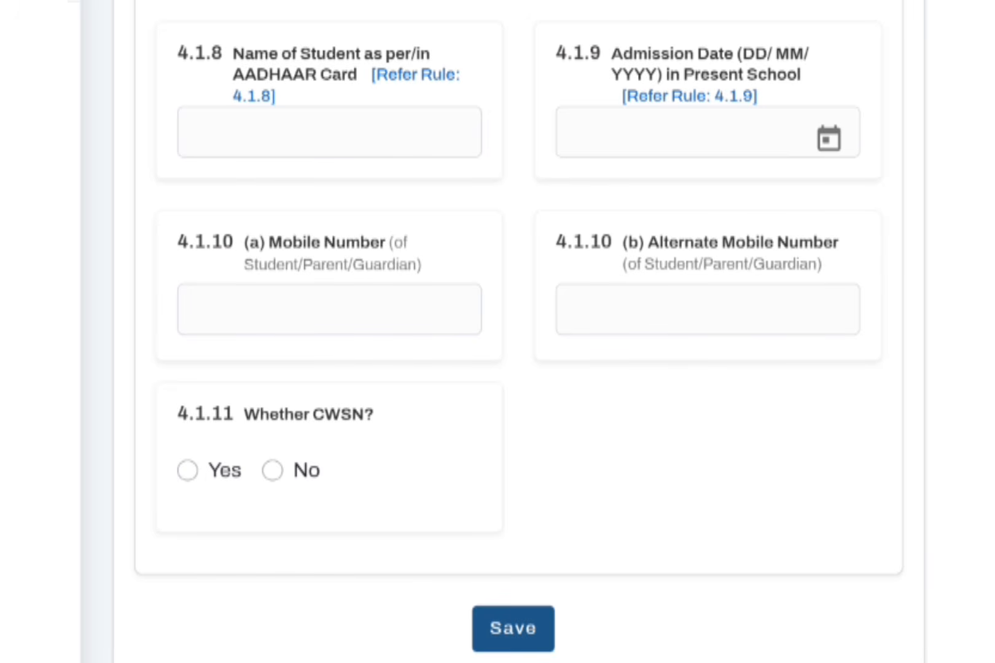
pyautogui.moveTo(270, 139); pyautogui.dragTo(416, 97)
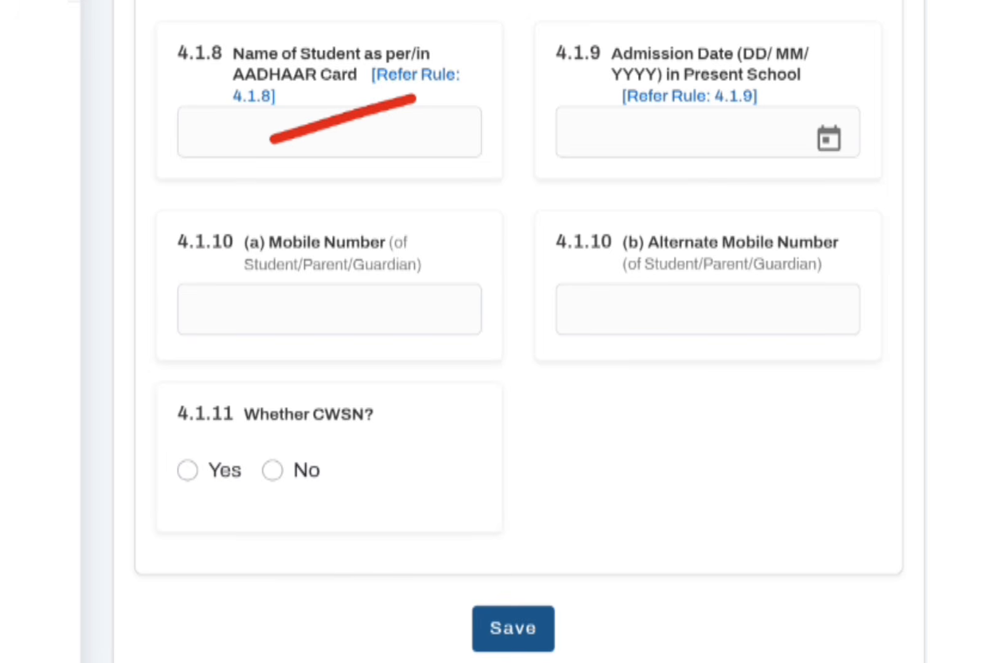
pyautogui.moveTo(639, 158)
pyautogui.mouseDown()
pyautogui.moveTo(714, 131)
pyautogui.moveTo(769, 142)
pyautogui.moveTo(809, 119)
pyautogui.mouseUp()
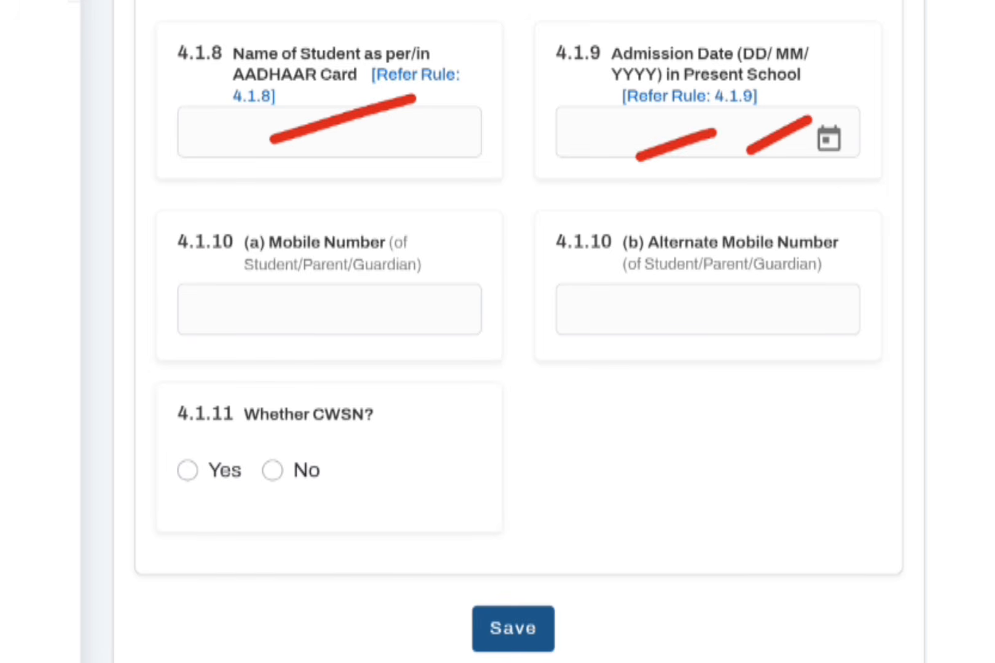
# - Save the completed General Profile and agree to the consent for demographic authentication of the student
pyautogui.moveTo(295, 341); pyautogui.dragTo(402, 285)
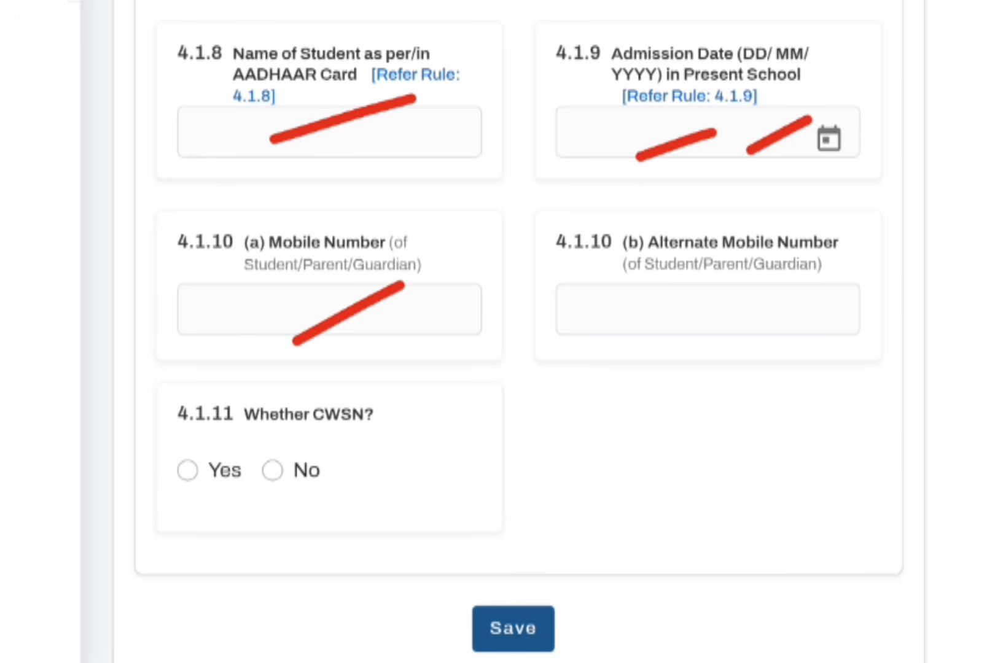
pyautogui.moveTo(636, 327); pyautogui.dragTo(849, 217)
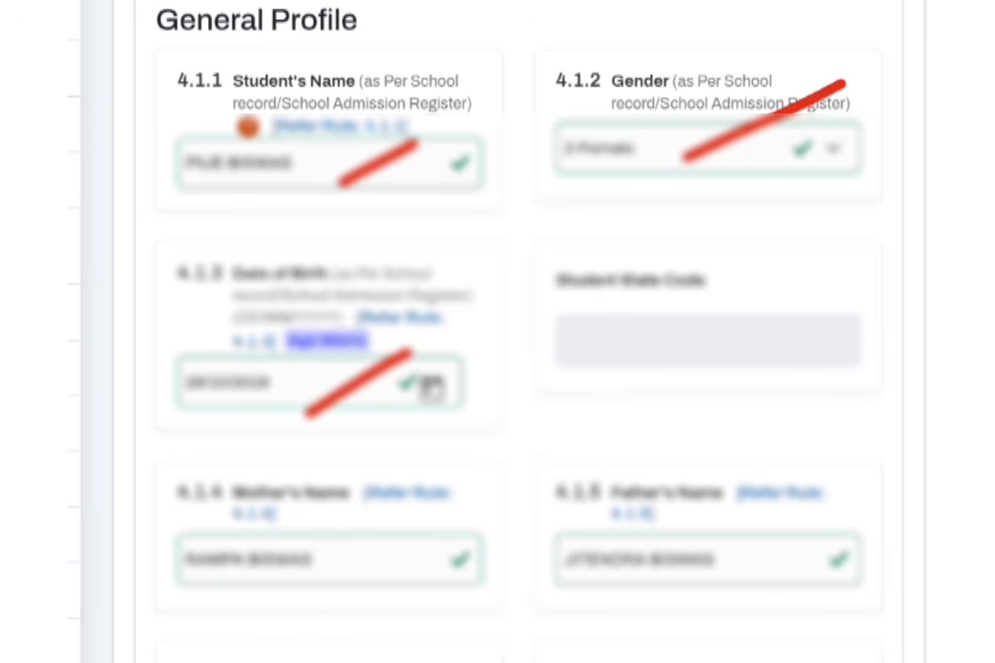
pyautogui.scroll(-8, 497, 331)
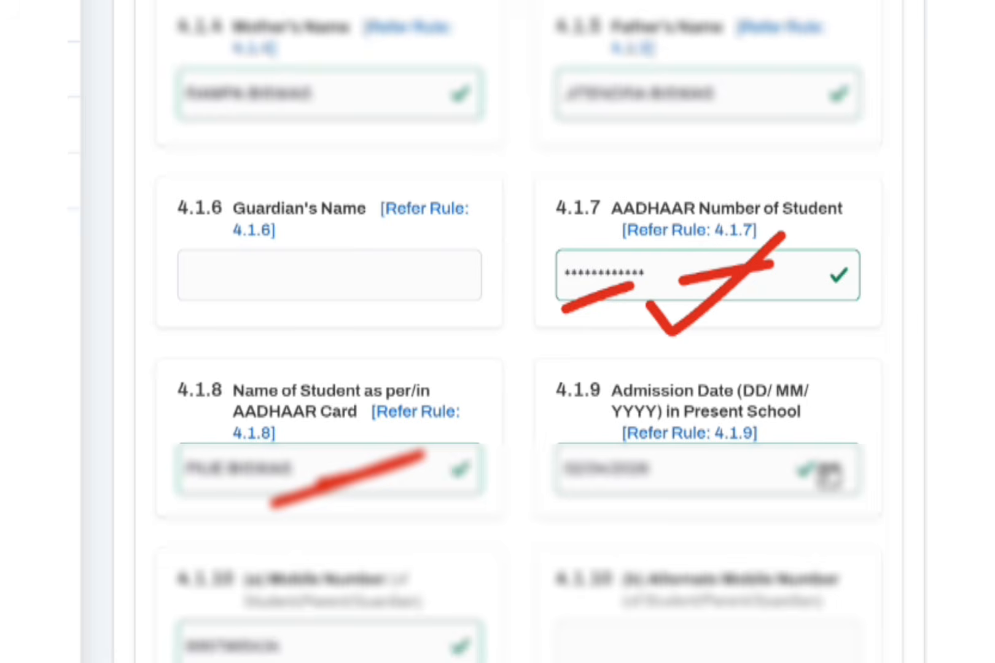
pyautogui.scroll(-3, 519, 331)
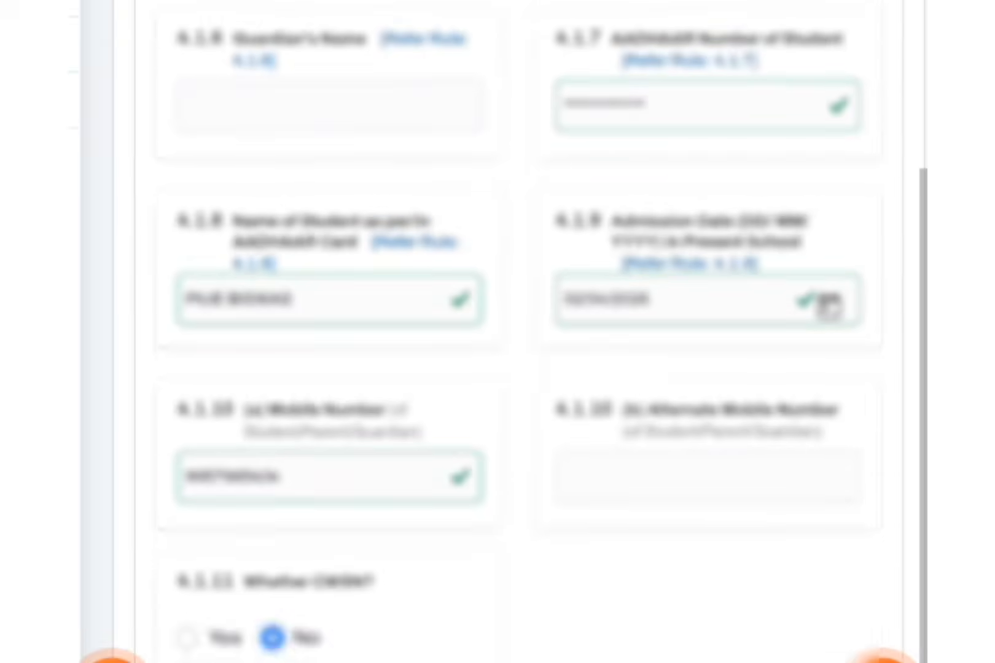
pyautogui.scroll(-3, 519, 332)
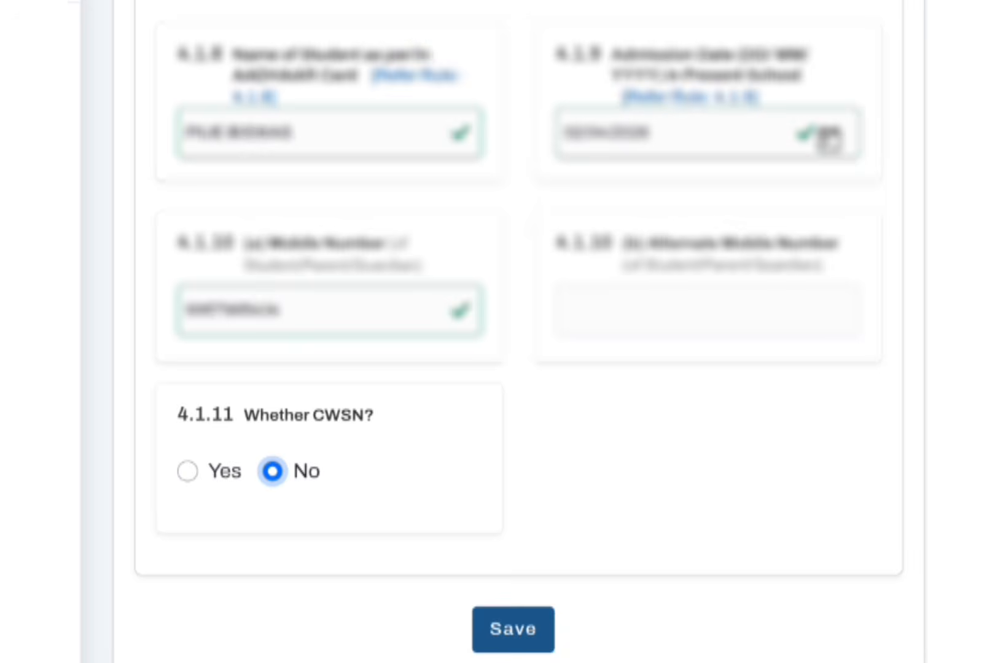
pyautogui.click(513, 629)
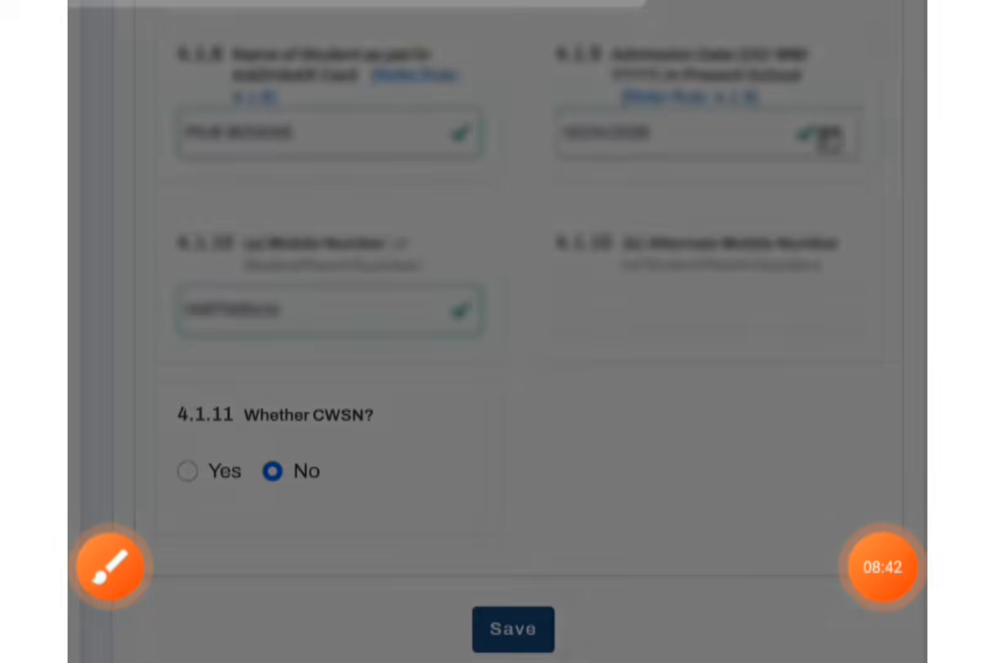
pyautogui.hscroll(-3, 497, 332)
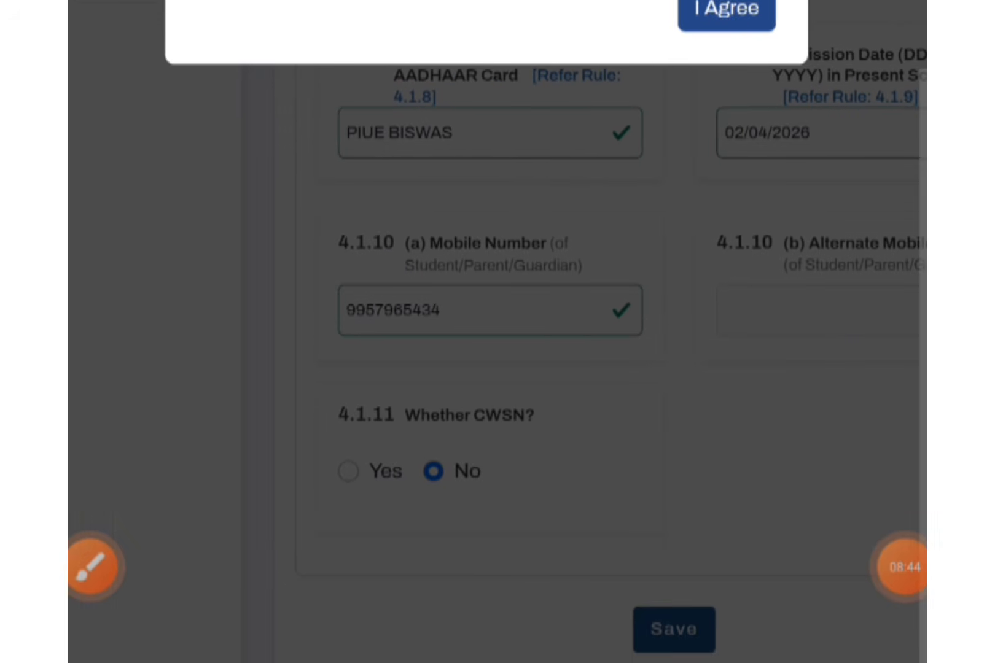
pyautogui.scroll(6, 498, 332)
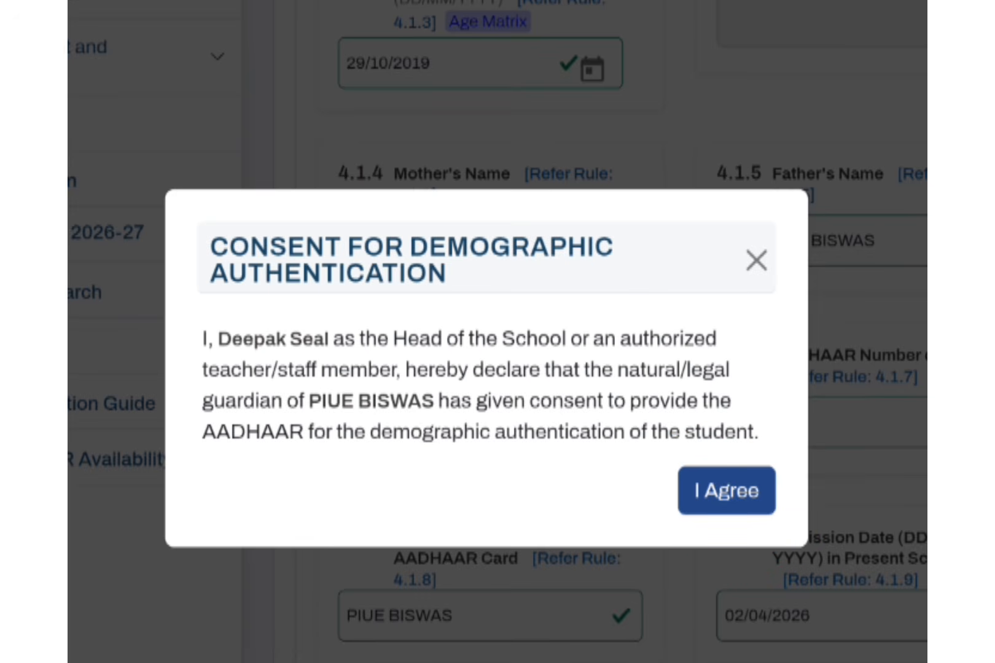
pyautogui.click(726, 491)
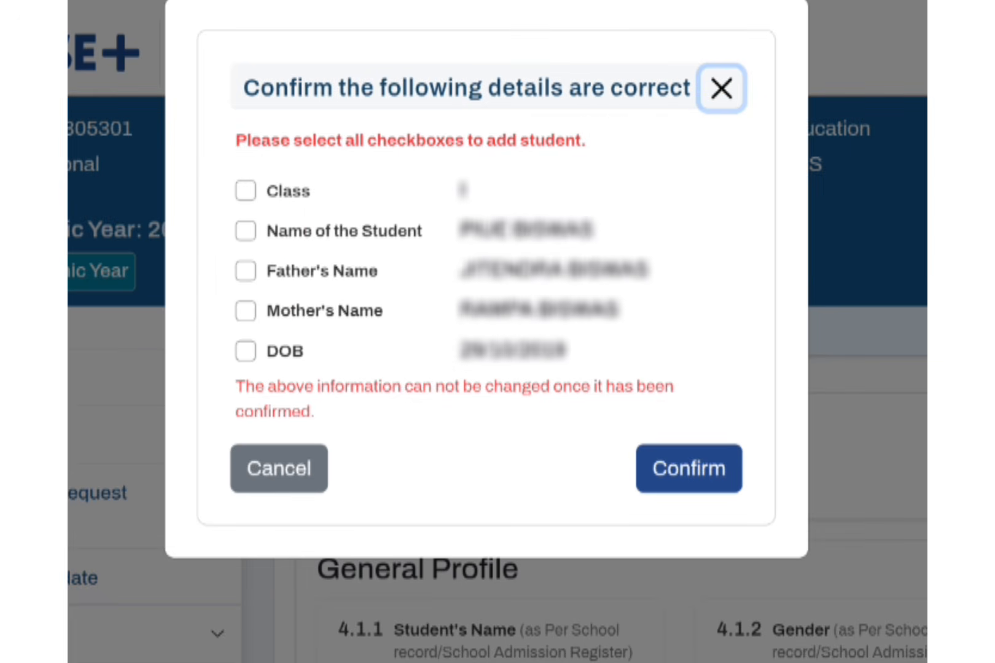
# - Tick all five detail confirmations: Class, Name of the Student, Father's Name, Mother's Name and DOB
pyautogui.click(246, 191)
pyautogui.click(246, 231)
pyautogui.click(246, 271)
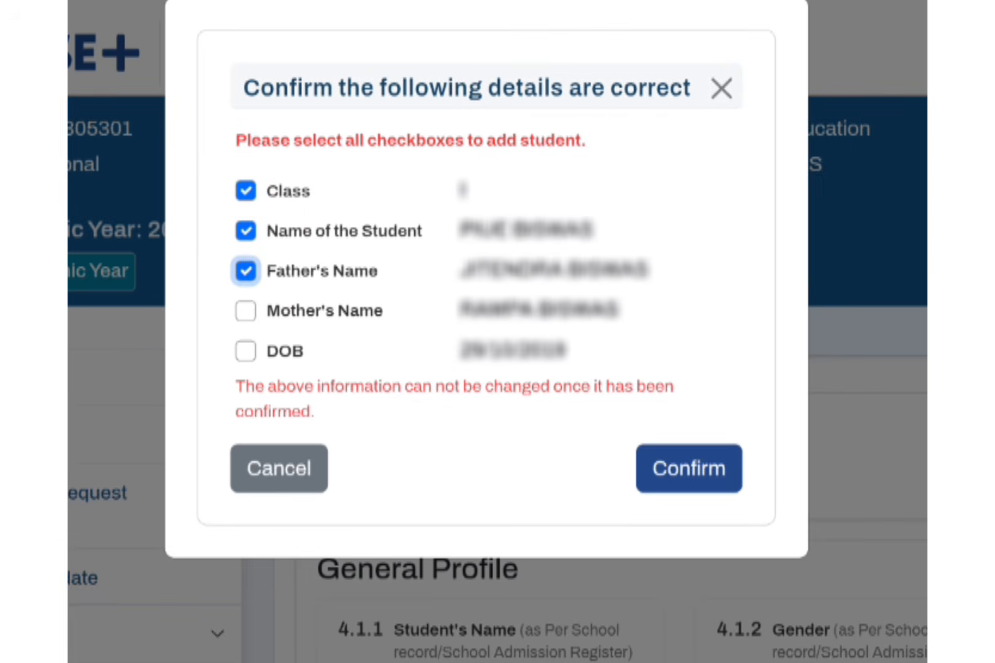
pyautogui.click(246, 311)
pyautogui.click(245, 351)
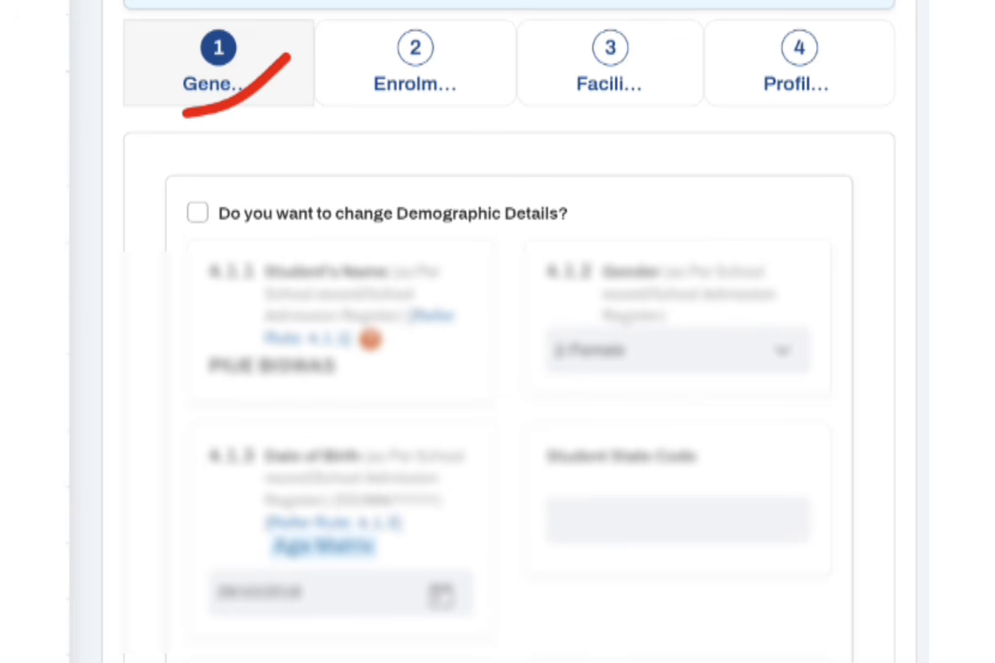
# - Scroll through the saved student record to examine the General, Enrolment and Facilities sections of the form
pyautogui.scroll(-12, 509, 344)
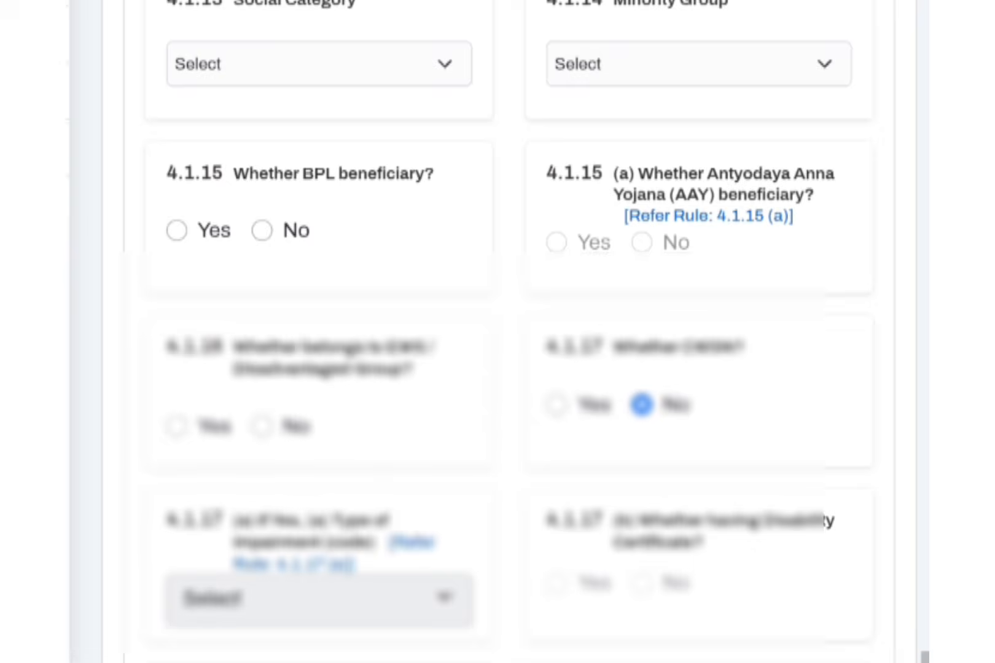
pyautogui.scroll(12, 497, 332)
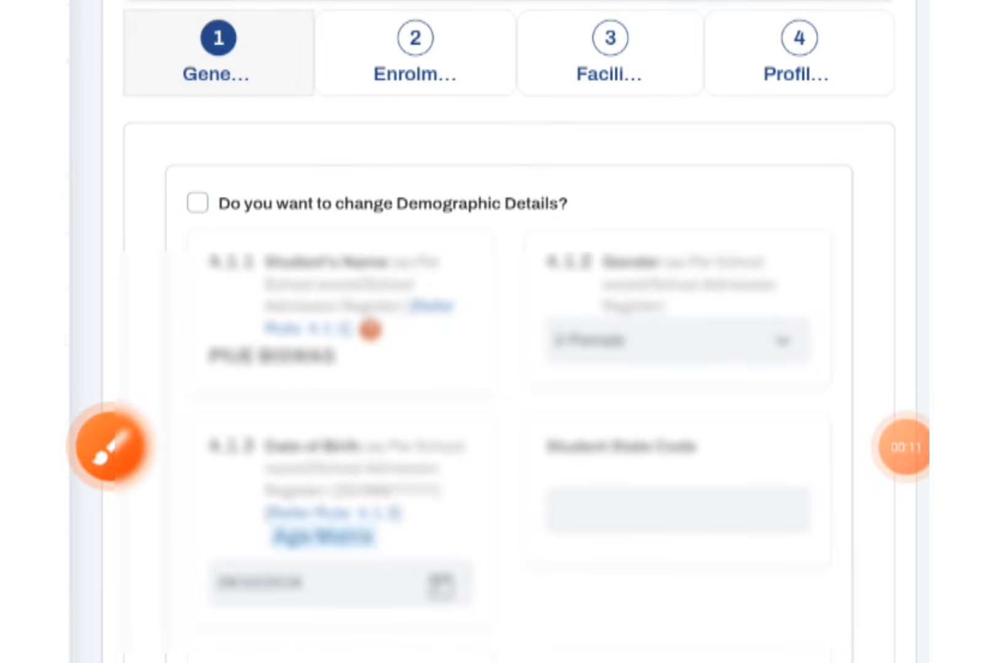
pyautogui.moveTo(384, 78); pyautogui.dragTo(495, 13)
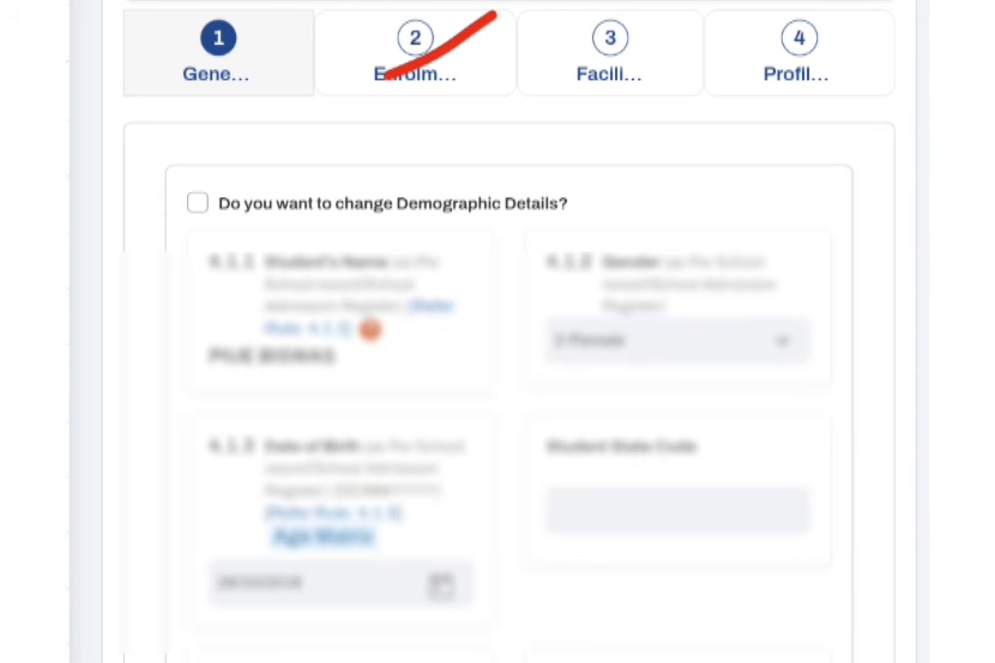
pyautogui.moveTo(576, 94); pyautogui.dragTo(679, 24)
pyautogui.moveTo(748, 85); pyautogui.dragTo(857, 1)
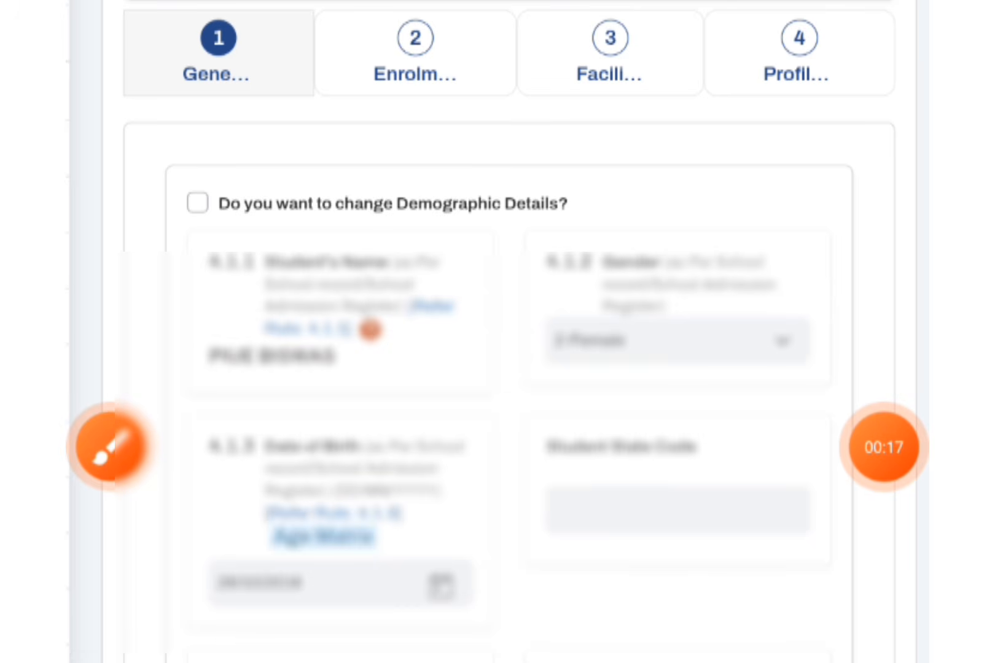
pyautogui.scroll(-5, 497, 332)
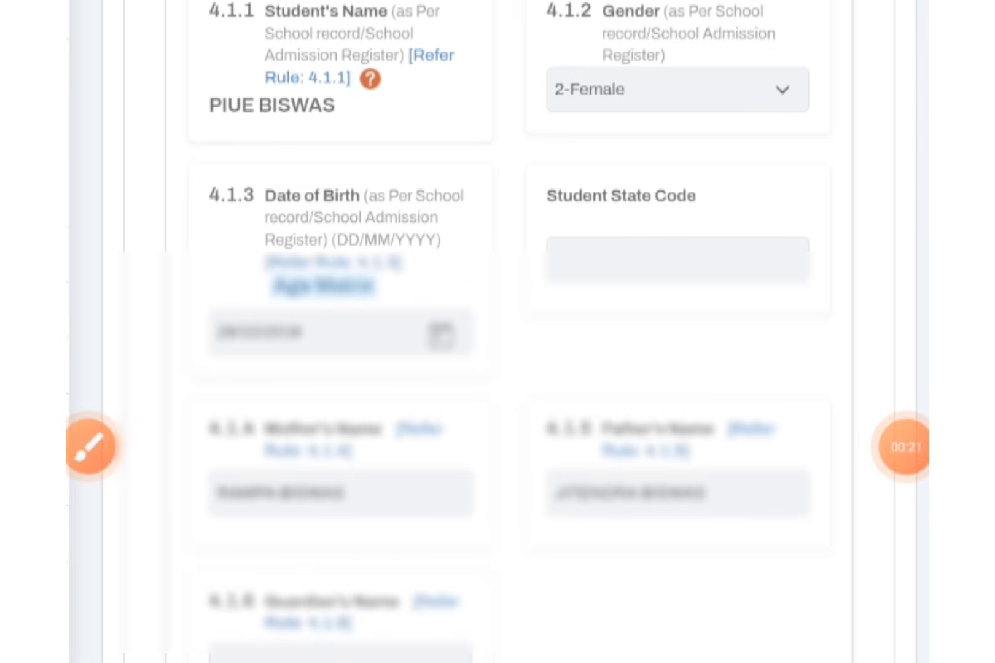
pyautogui.scroll(-20, 497, 332)
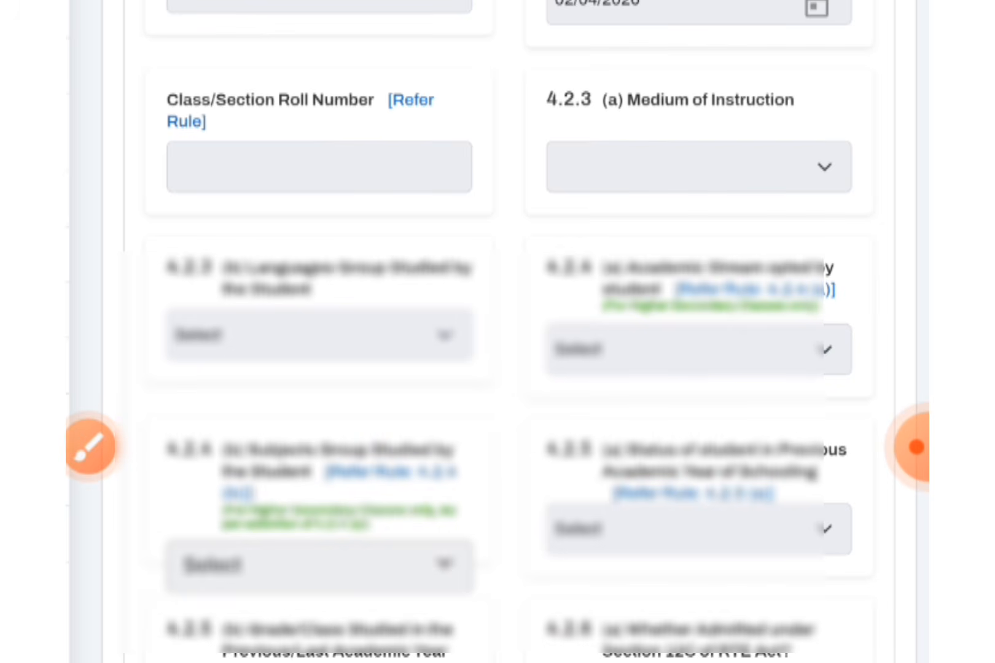
pyautogui.scroll(-10, 497, 332)
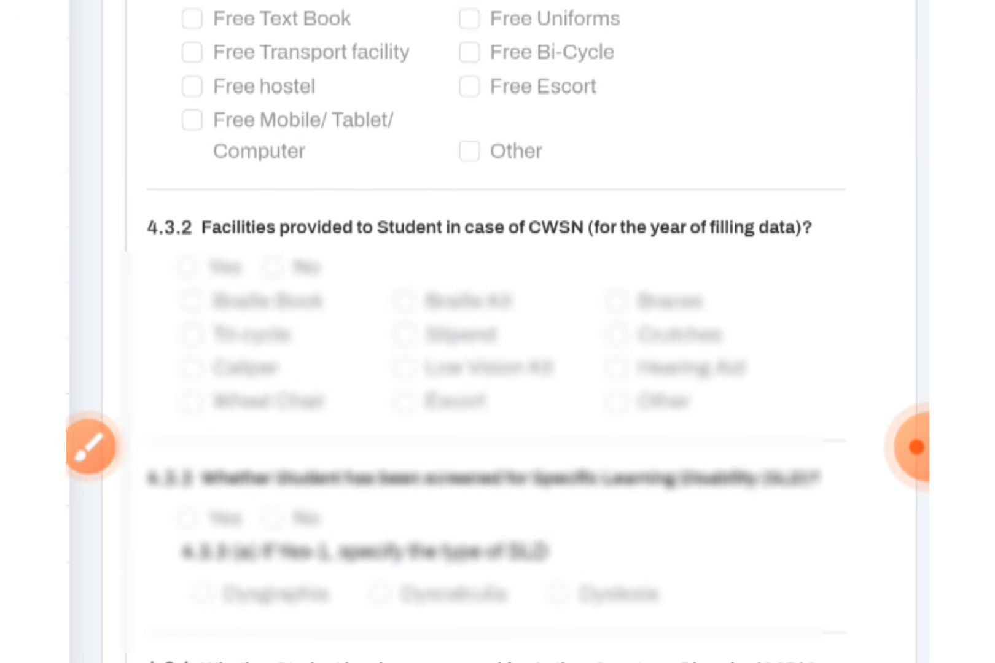